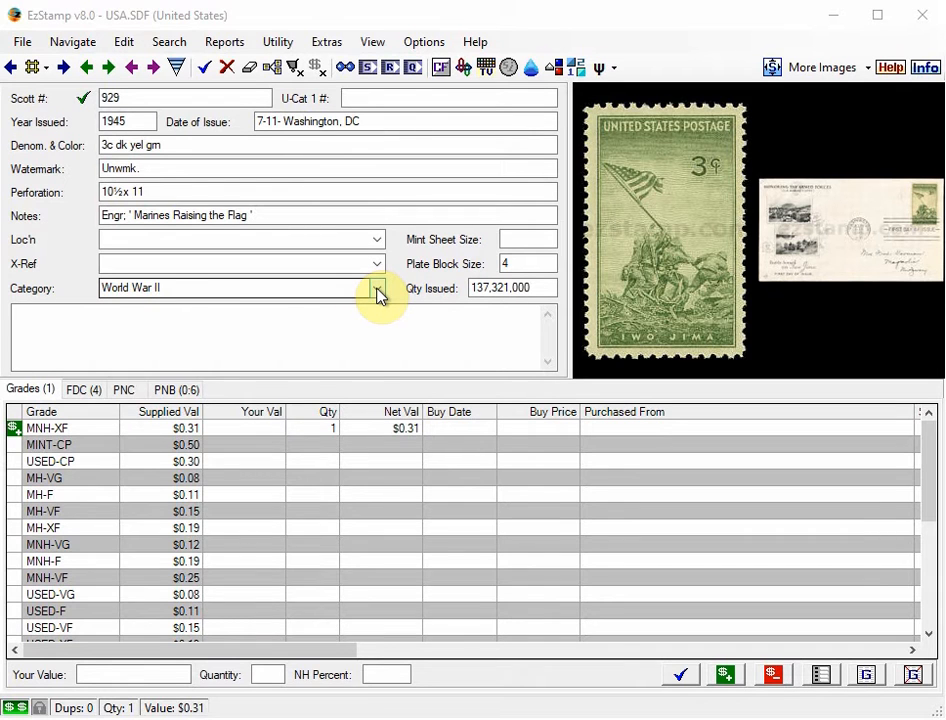
- Change the category of stamp Scott 929 to Firearms and browse the other available categories
{"action": "left_click", "coordinate": [378, 292]}
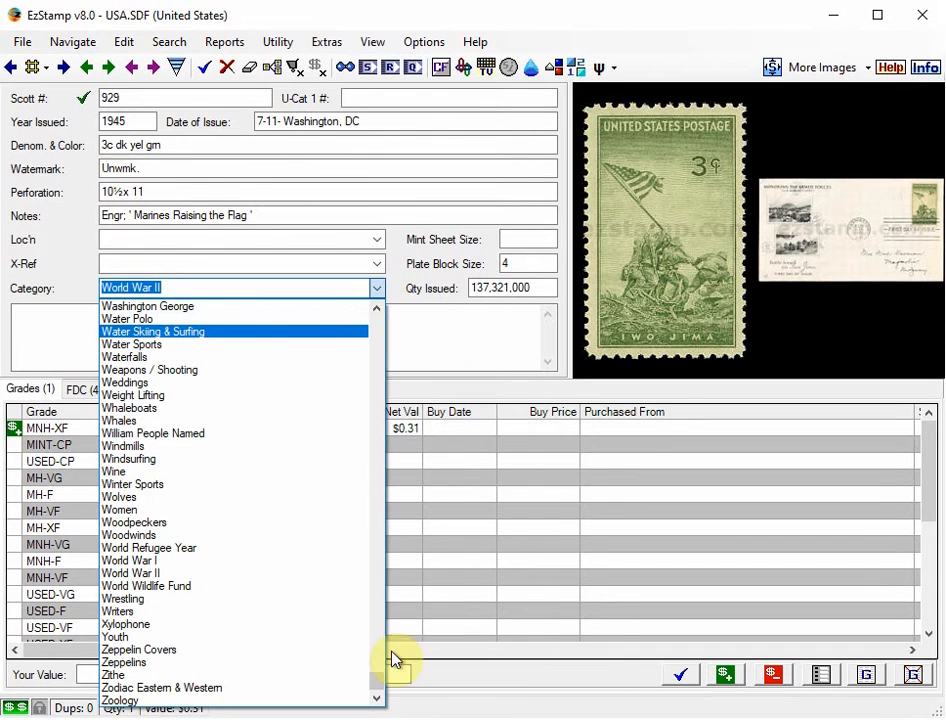
{"action": "left_click_drag", "start_coordinate": [376, 680], "coordinate": [378, 433]}
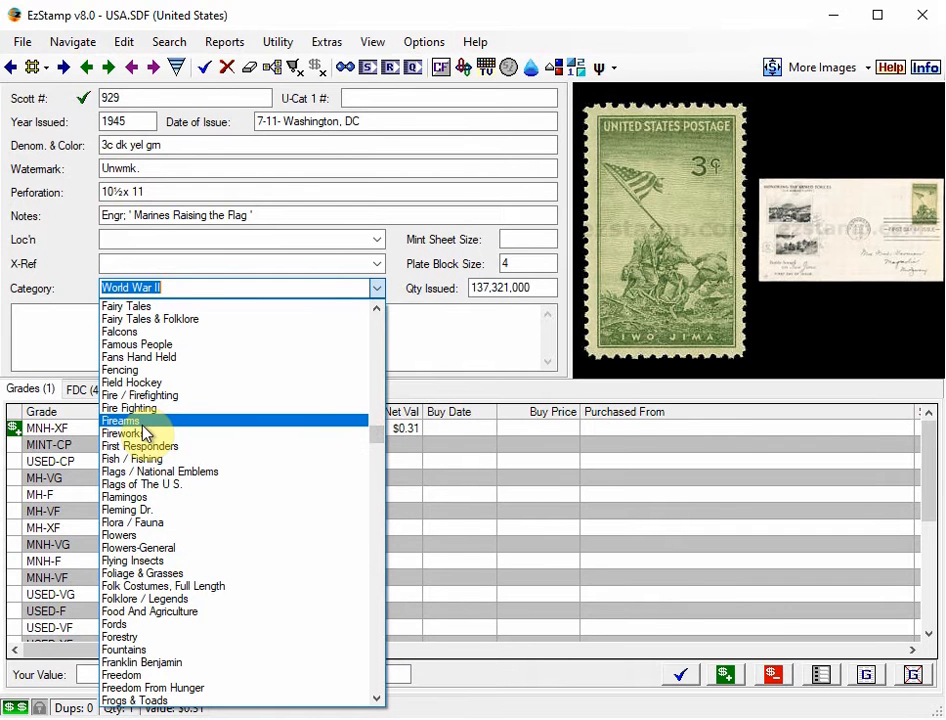
{"action": "left_click", "coordinate": [140, 423]}
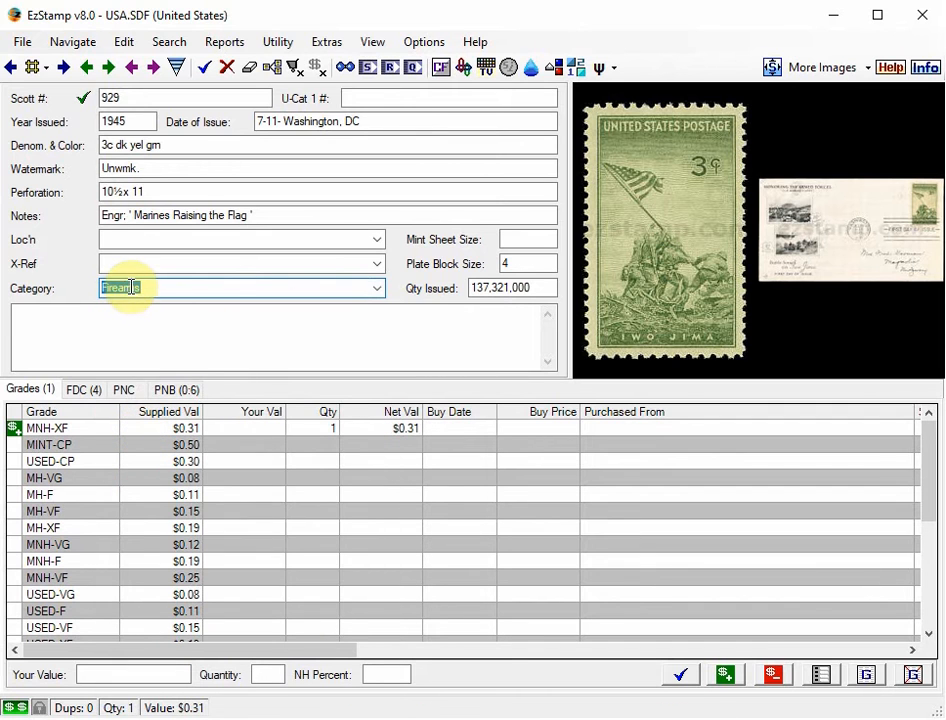
{"action": "left_click", "coordinate": [376, 288]}
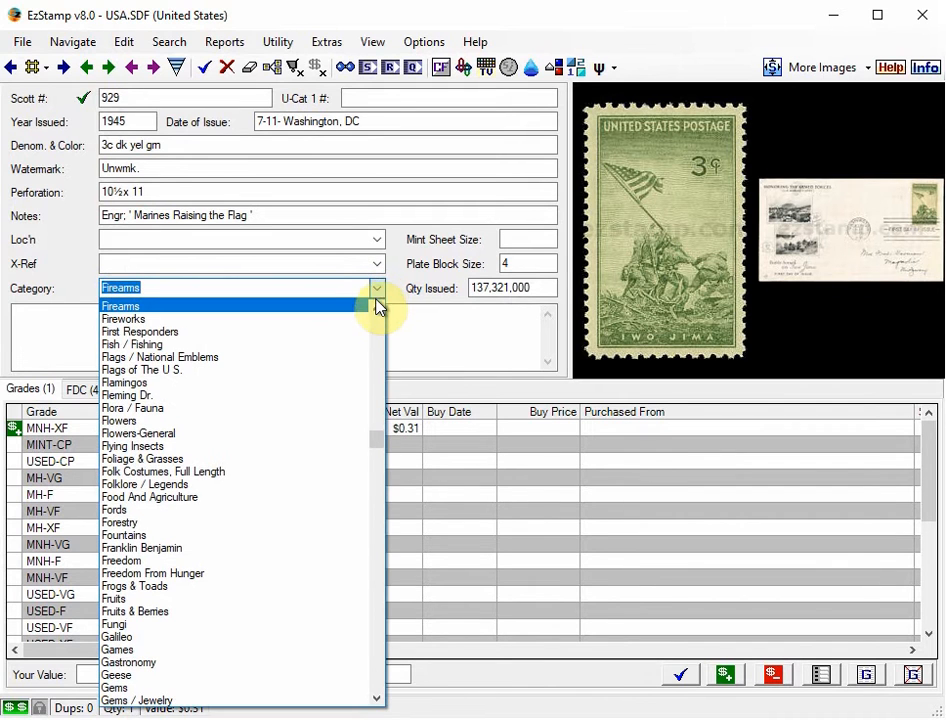
{"action": "scroll", "coordinate": [215, 475], "scroll_direction": "down", "scroll_amount": 4}
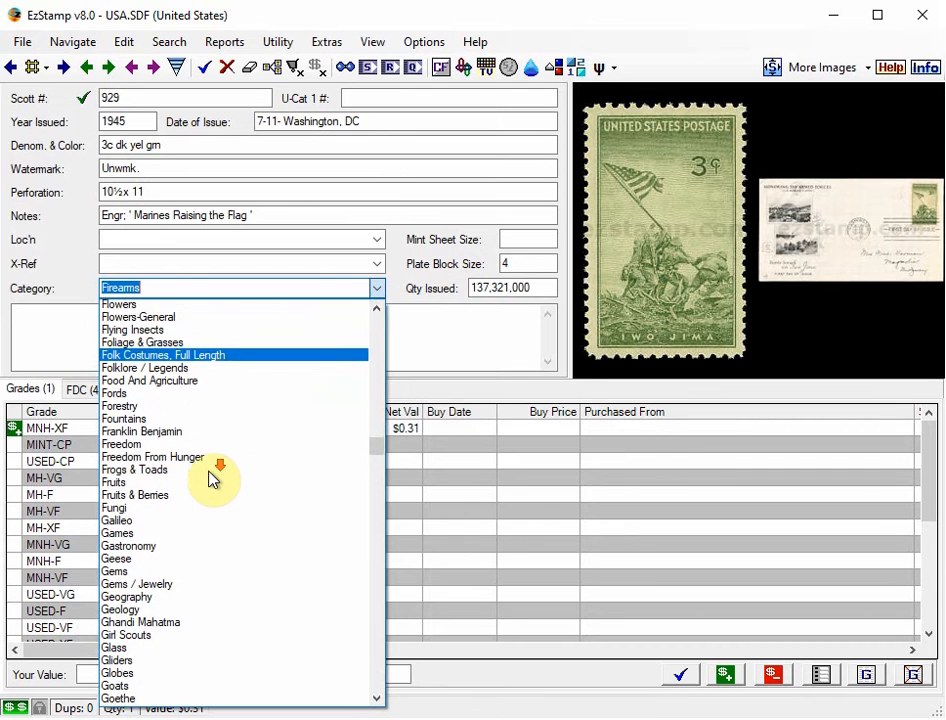
{"action": "left_click", "coordinate": [220, 288]}
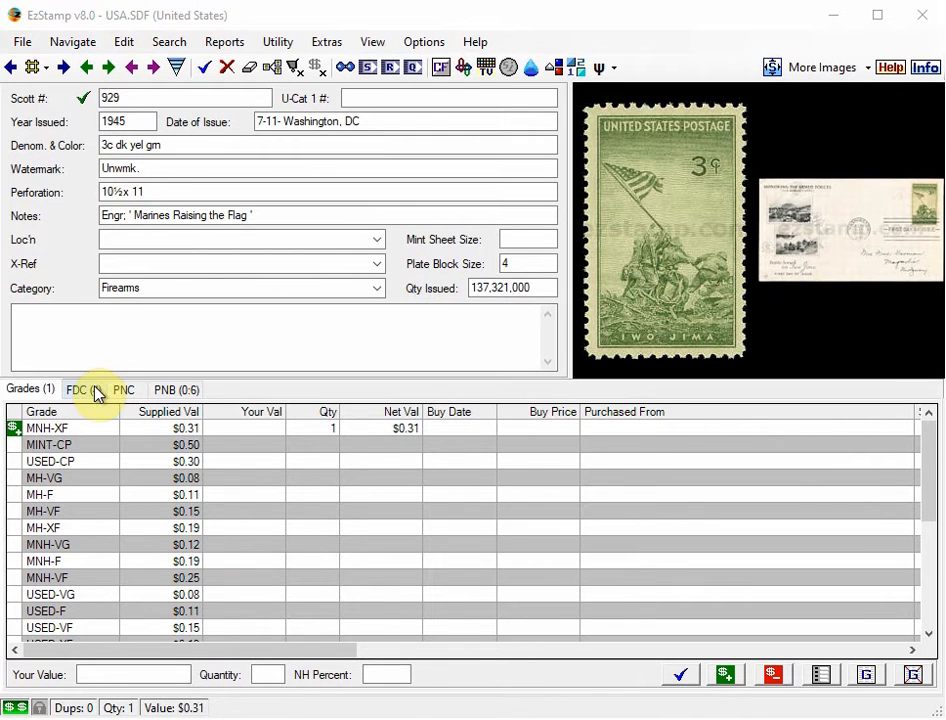
- Show the first day covers of stamp 929 with the Vertical Data Viewer and the Vertical Data Image Preview displayed
{"action": "left_click", "coordinate": [95, 394]}
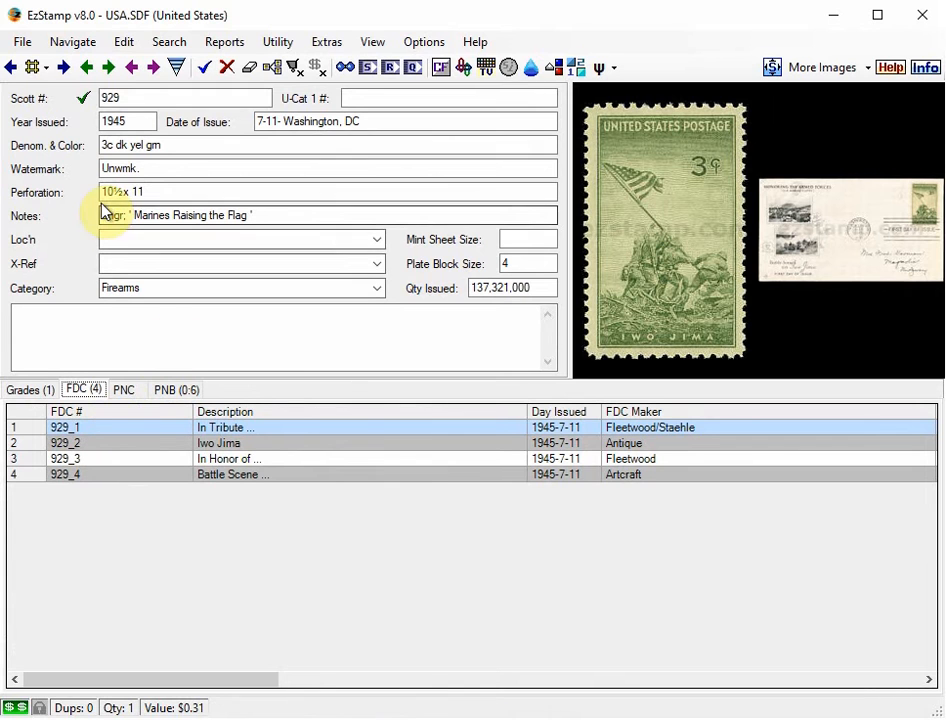
{"action": "left_click", "coordinate": [372, 42]}
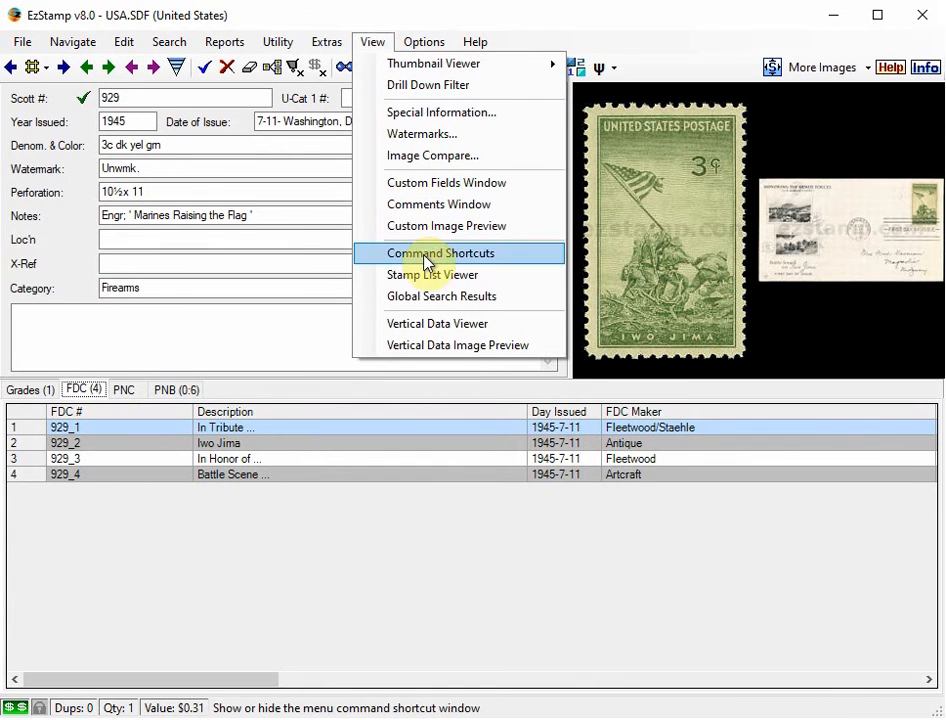
{"action": "left_click", "coordinate": [443, 323]}
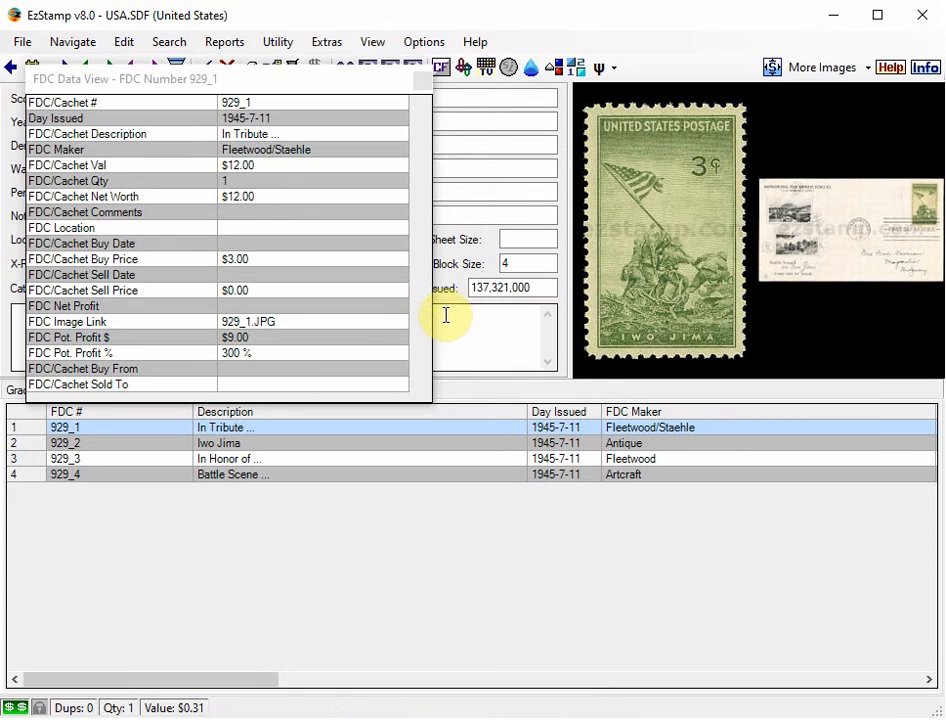
{"action": "left_click", "coordinate": [380, 45]}
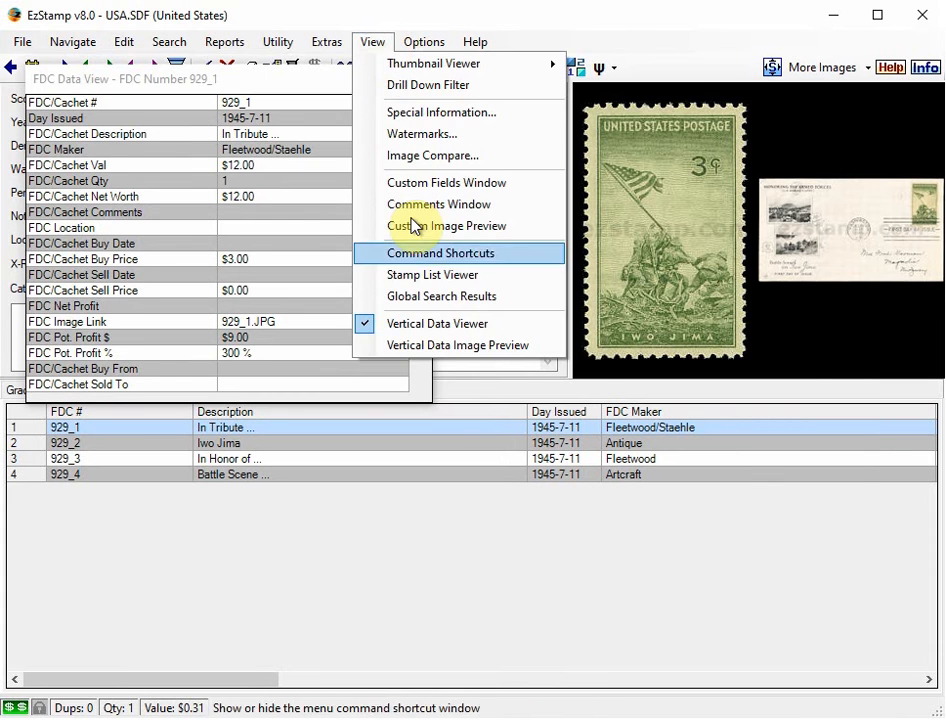
{"action": "left_click", "coordinate": [466, 345]}
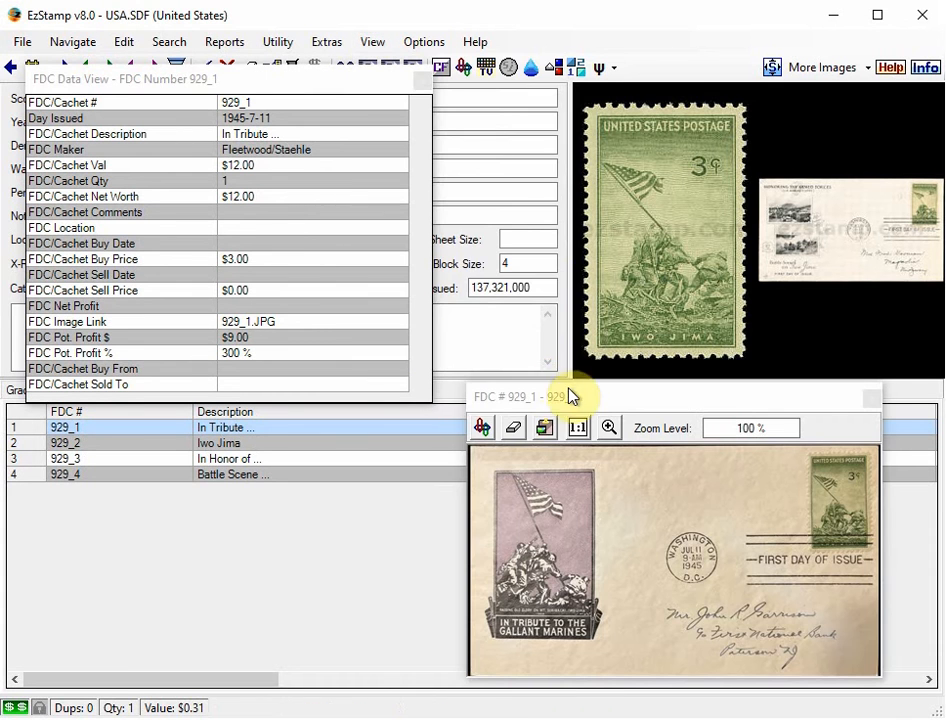
{"action": "left_click_drag", "start_coordinate": [578, 396], "coordinate": [595, 397]}
- View the data and images of covers 929_2, 929_3 and 929_4, and close both viewer windows
{"action": "left_click", "coordinate": [266, 444]}
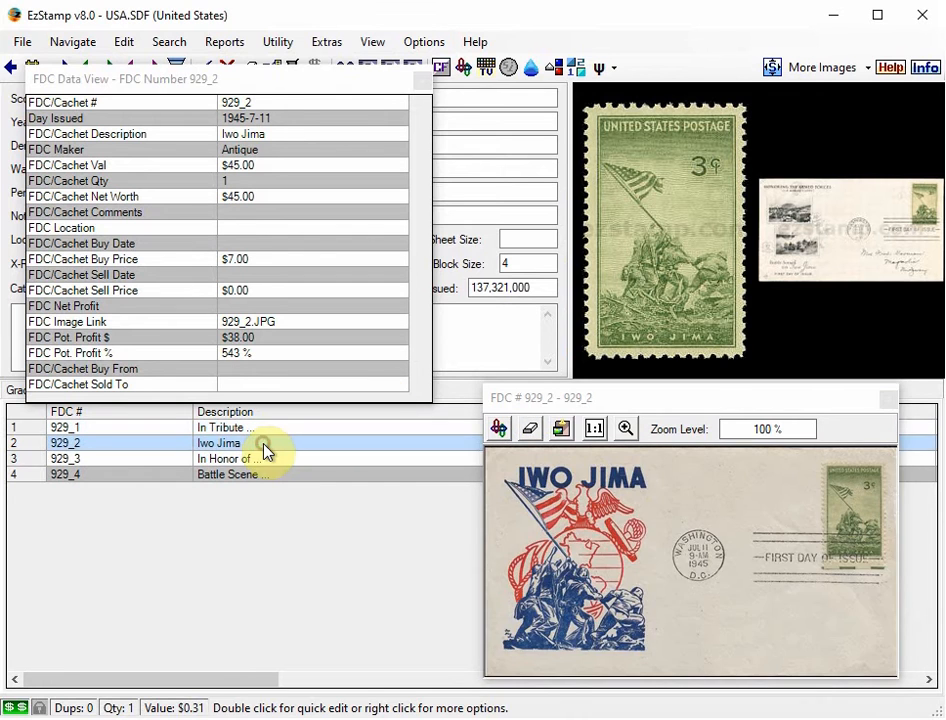
{"action": "left_click", "coordinate": [262, 460]}
{"action": "left_click", "coordinate": [262, 476]}
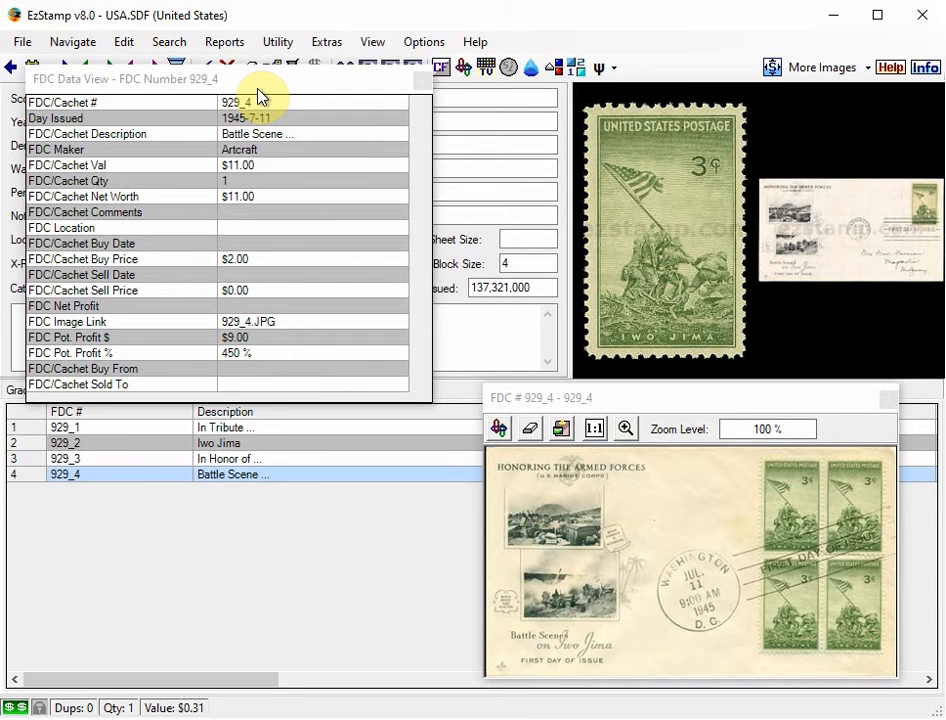
{"action": "left_click", "coordinate": [422, 80]}
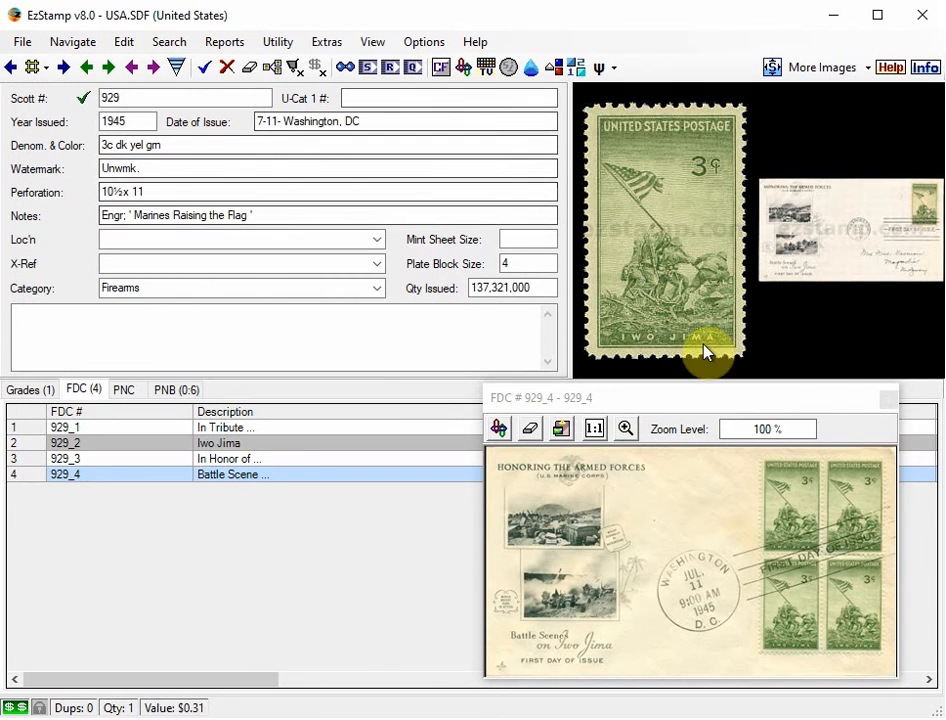
{"action": "left_click", "coordinate": [887, 399]}
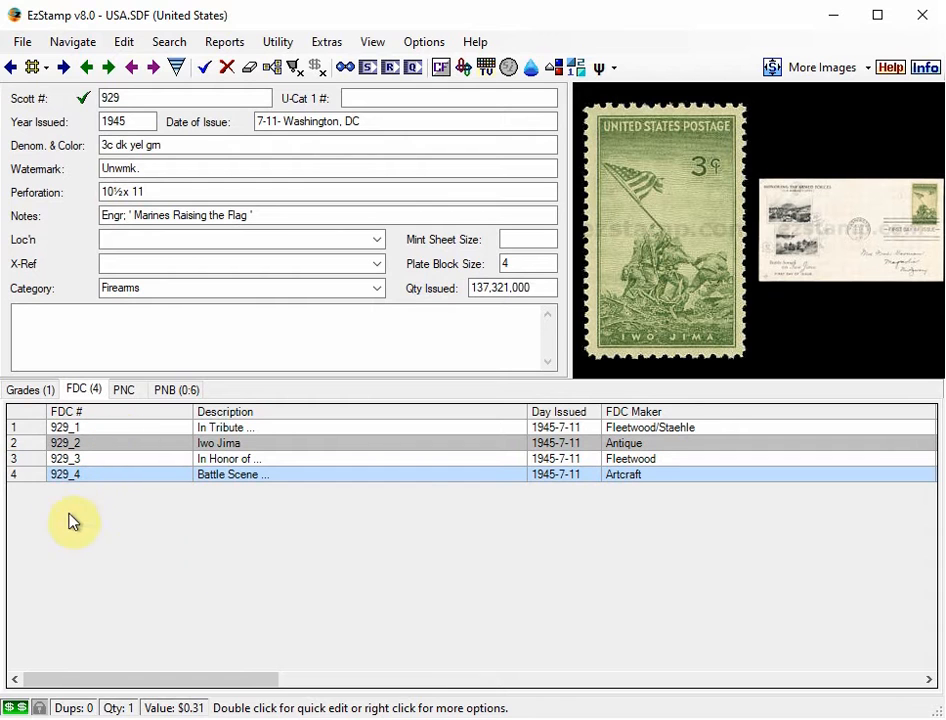
- Open Quick Edit for the first day covers and look across their fields to FDC Maker and Comments
{"action": "right_click", "coordinate": [236, 482]}
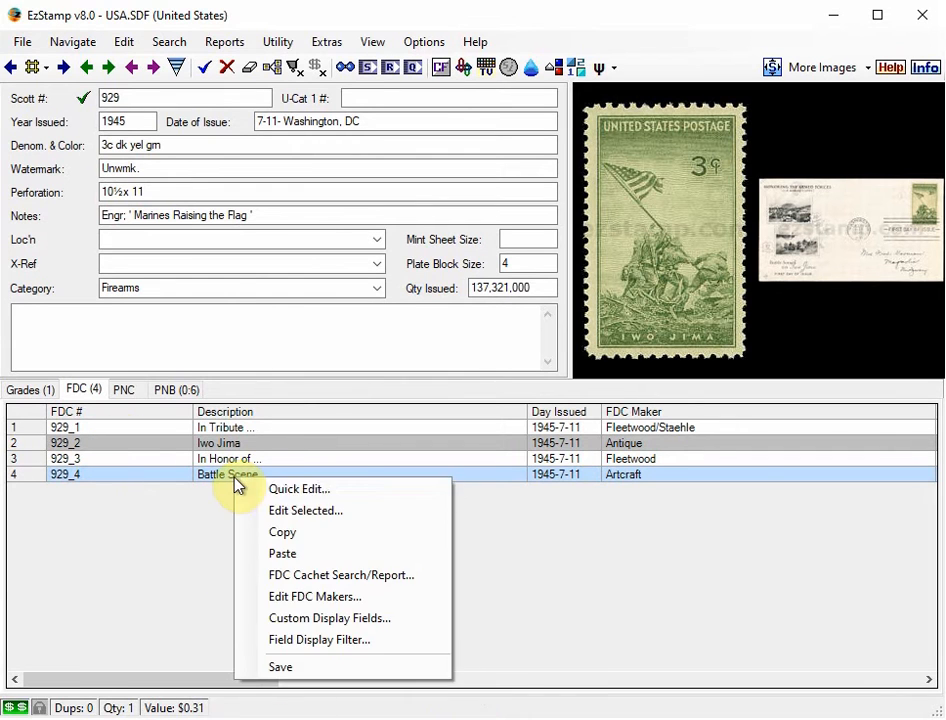
{"action": "left_click", "coordinate": [289, 494]}
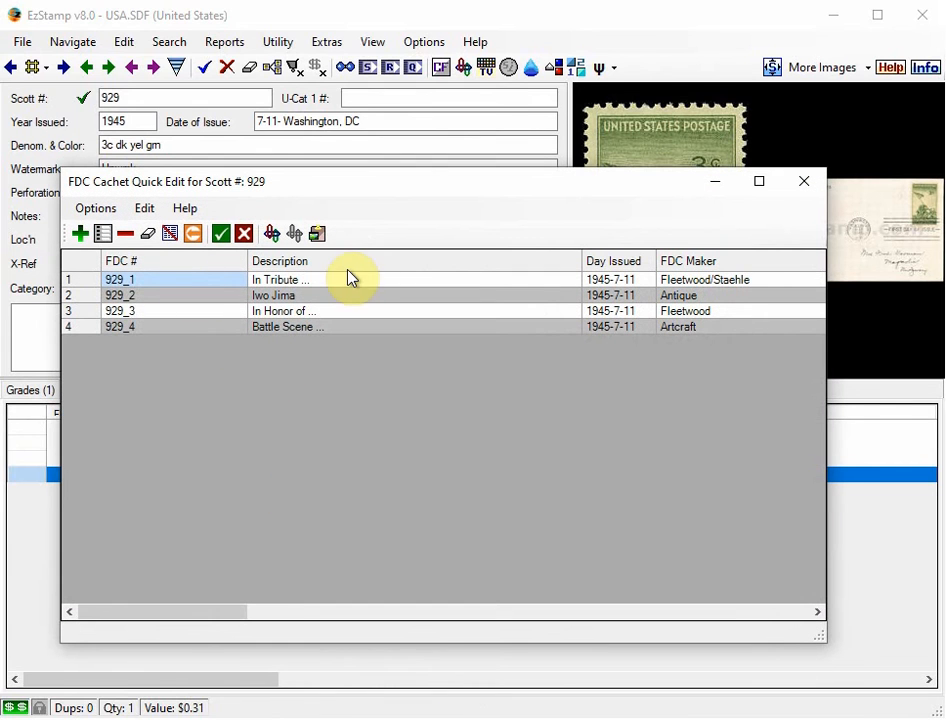
{"action": "left_click", "coordinate": [141, 287]}
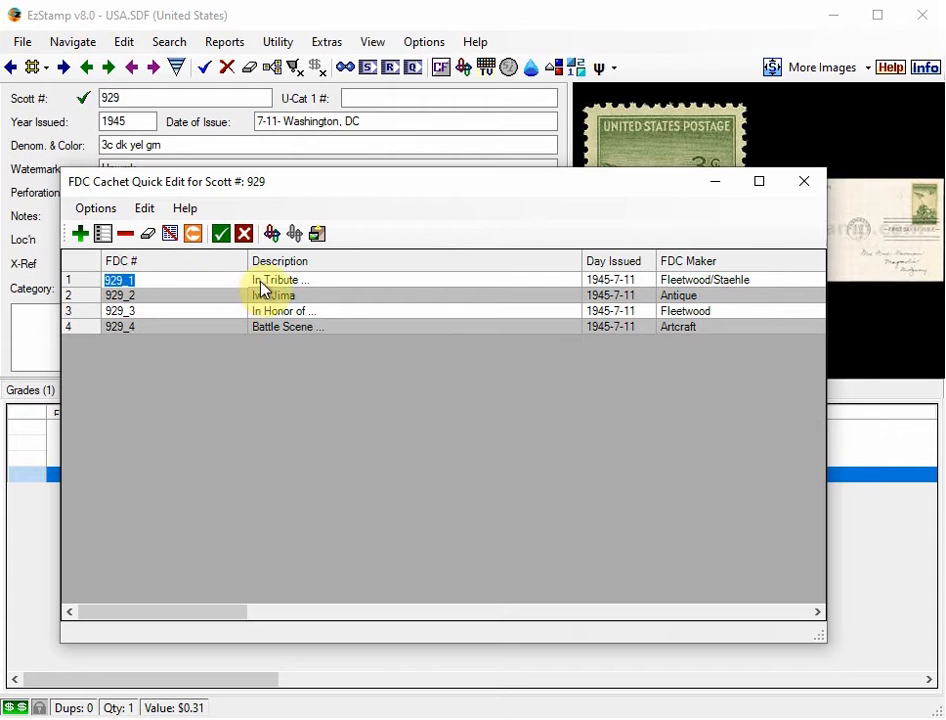
{"action": "left_click_drag", "start_coordinate": [225, 612], "coordinate": [363, 612]}
- Look at the selectable FDC makers for cover 929_1, cancel the selection and close Quick Edit
{"action": "left_click", "coordinate": [205, 282]}
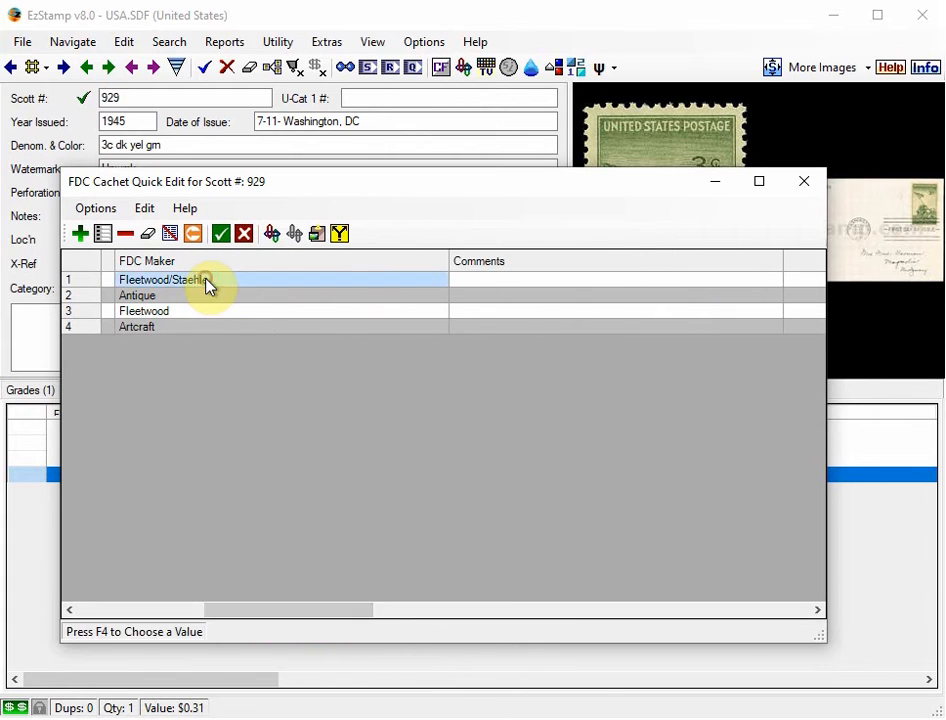
{"action": "left_click", "coordinate": [340, 236]}
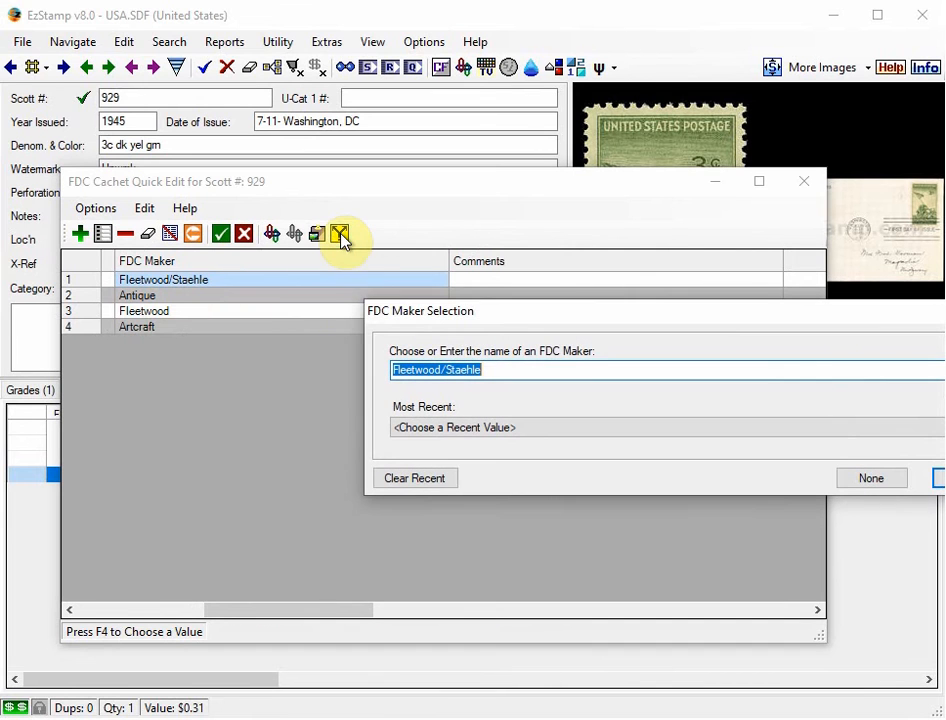
{"action": "left_click_drag", "start_coordinate": [606, 318], "coordinate": [364, 266]}
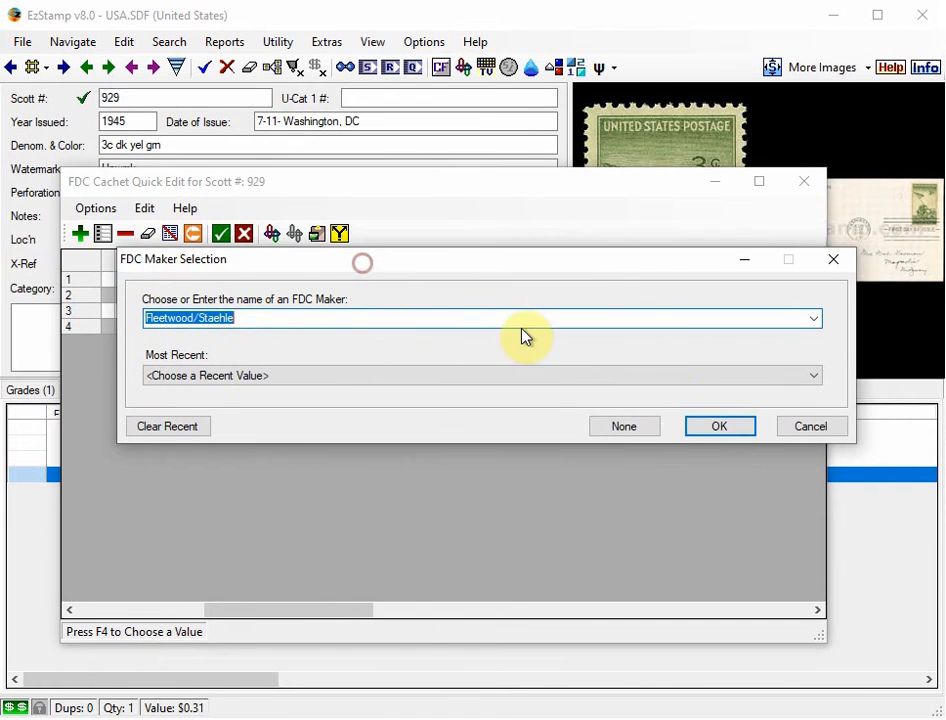
{"action": "left_click", "coordinate": [812, 319]}
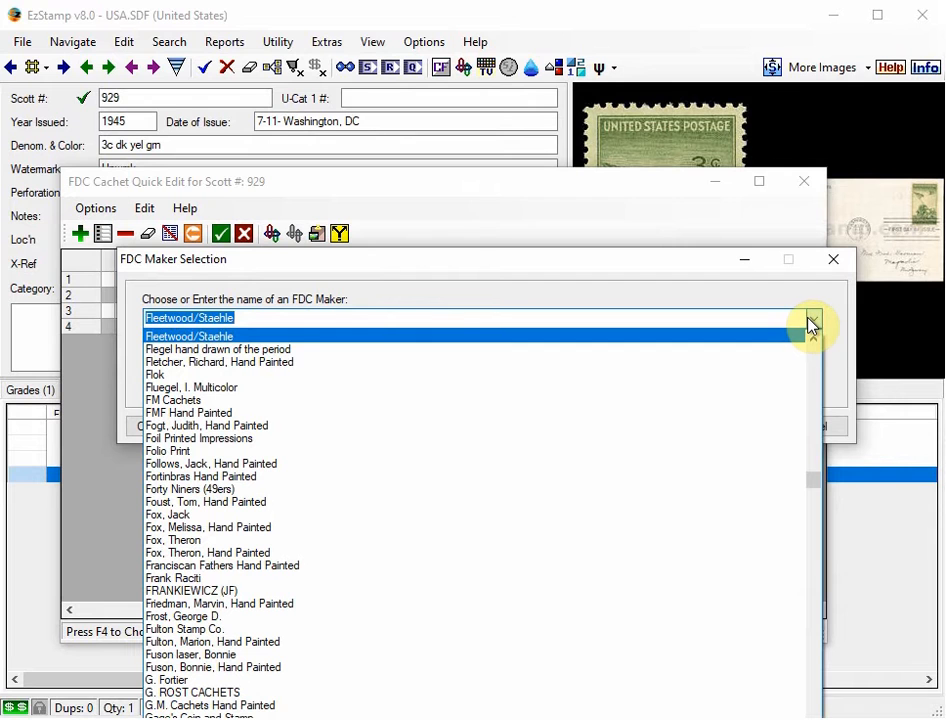
{"action": "left_click", "coordinate": [677, 266]}
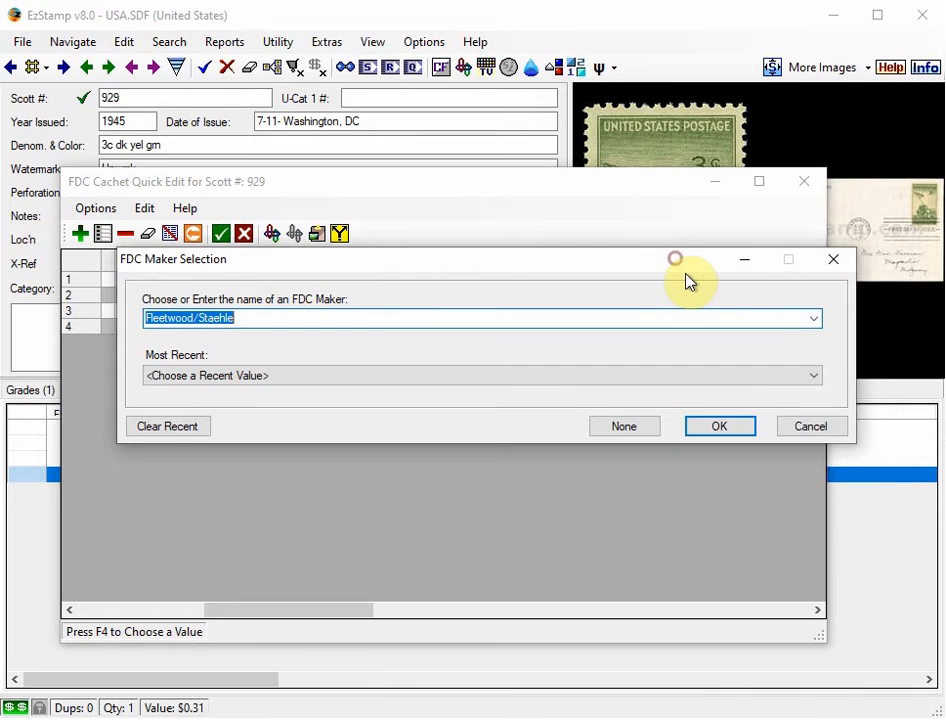
{"action": "left_click", "coordinate": [808, 428]}
{"action": "left_click", "coordinate": [812, 190]}
- Open cover 929_4 with Edit Selected, browse its list of FDC makers and cancel the edit
{"action": "right_click", "coordinate": [268, 455]}
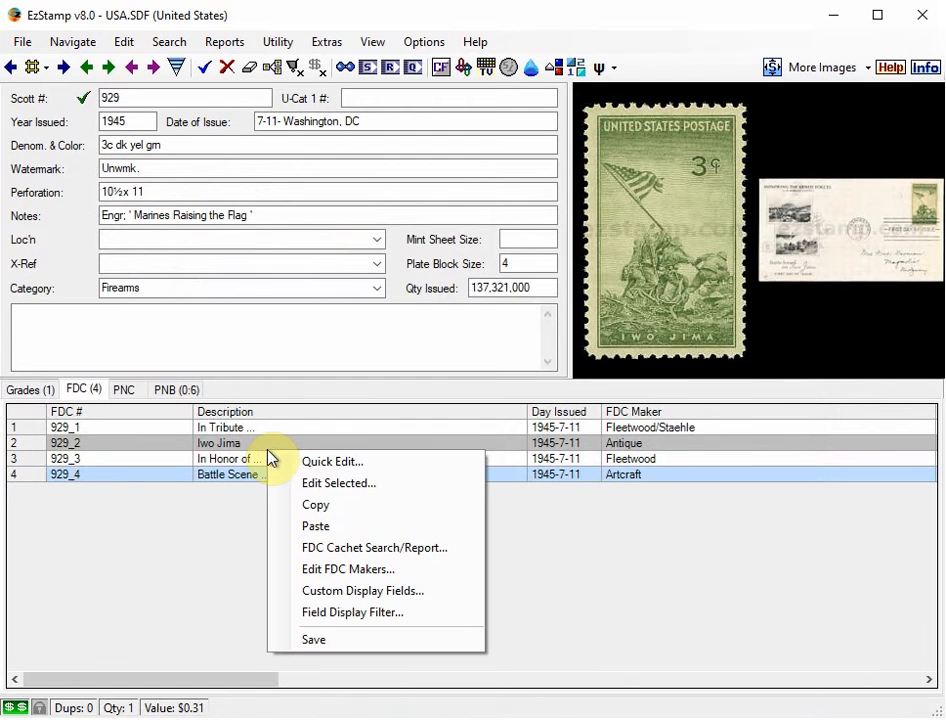
{"action": "left_click", "coordinate": [318, 484]}
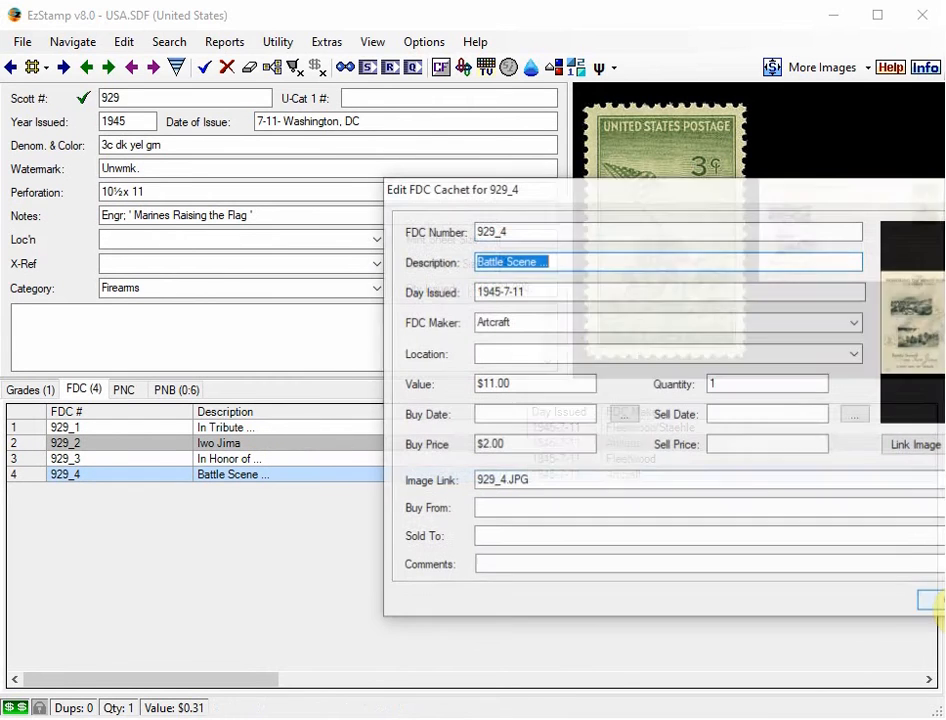
{"action": "left_click_drag", "start_coordinate": [819, 200], "coordinate": [493, 142]}
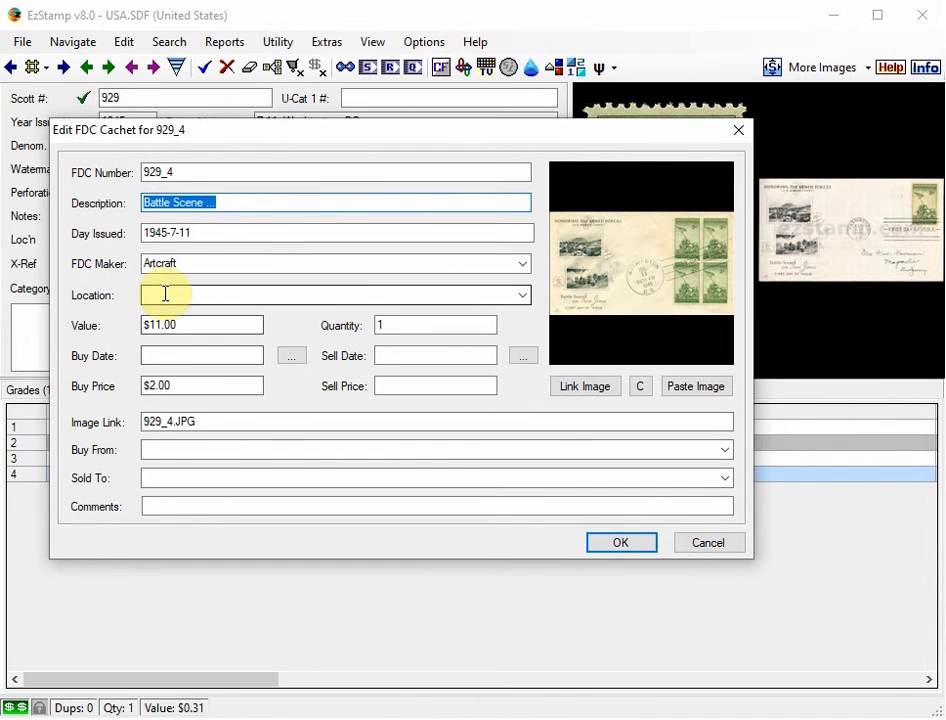
{"action": "left_click", "coordinate": [522, 265]}
{"action": "scroll", "coordinate": [436, 470], "scroll_direction": "down", "scroll_amount": 1}
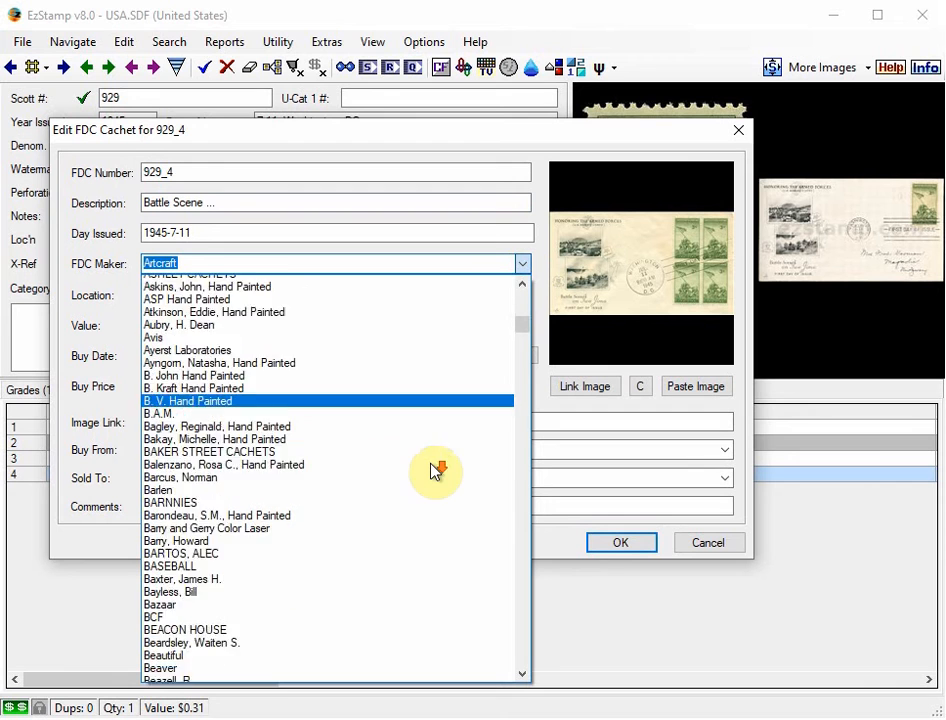
{"action": "scroll", "coordinate": [436, 470], "scroll_direction": "down", "scroll_amount": 7}
{"action": "left_click", "coordinate": [711, 545]}
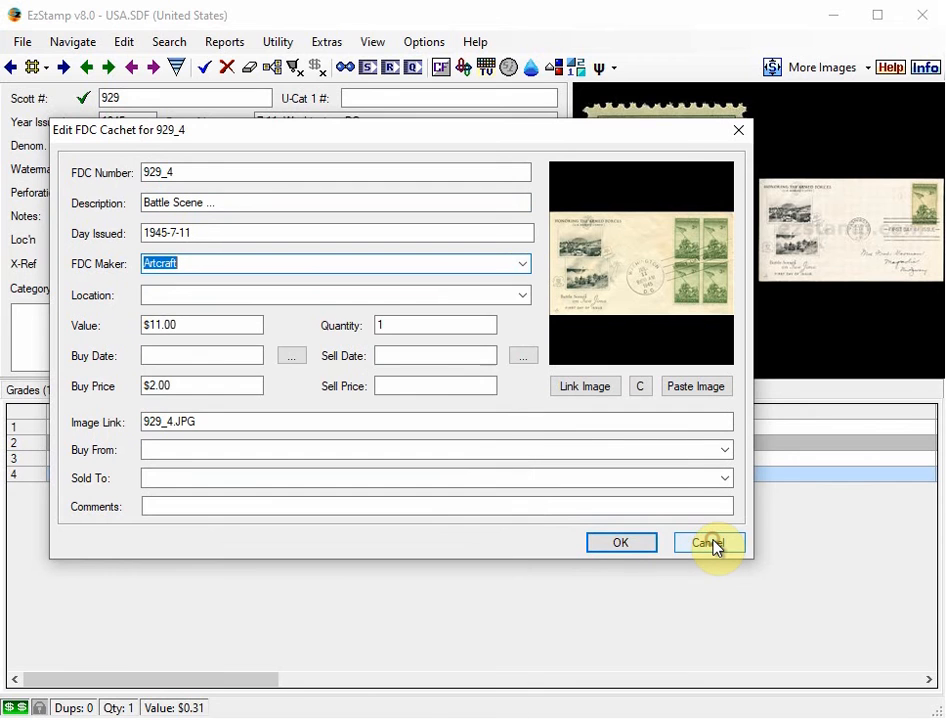
{"action": "left_click", "coordinate": [711, 545]}
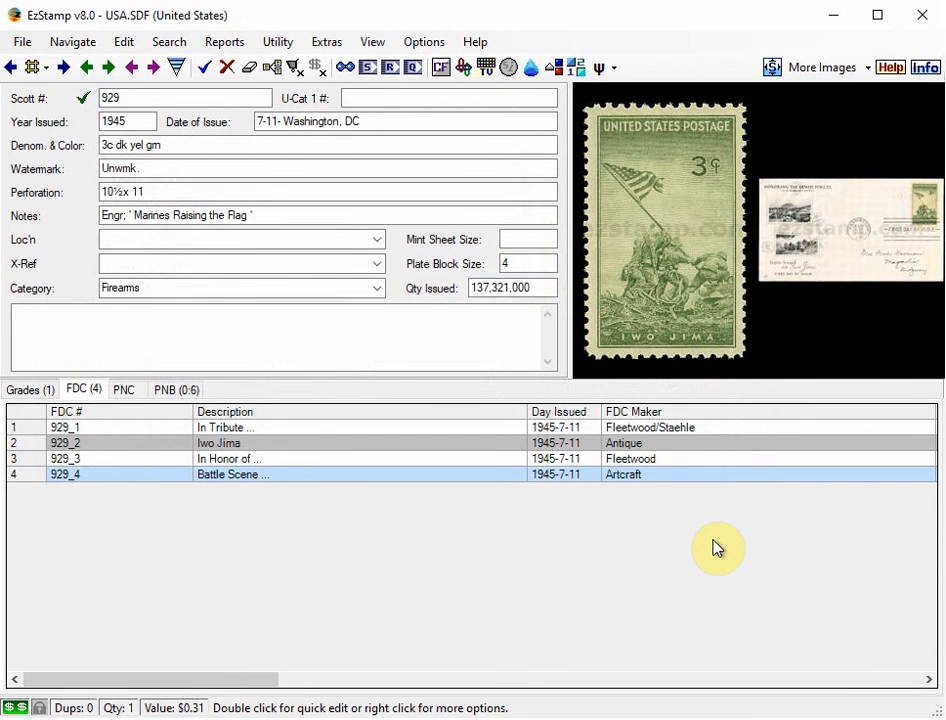
- Open the recently used Russia country data file, RUSSIA.SDF
{"action": "left_click", "coordinate": [186, 217]}
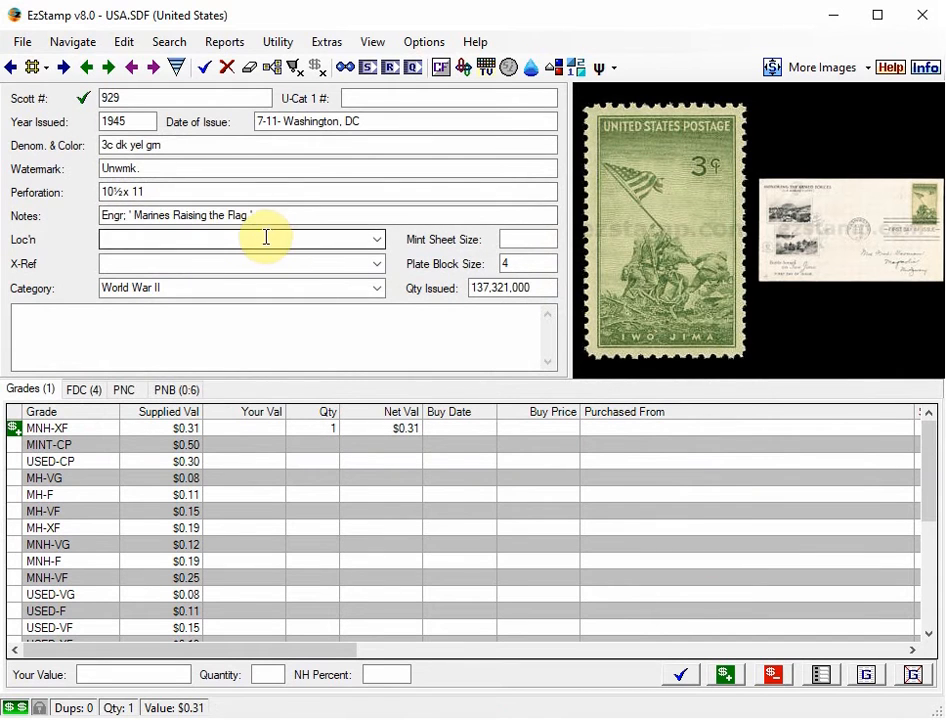
{"action": "left_click", "coordinate": [31, 46]}
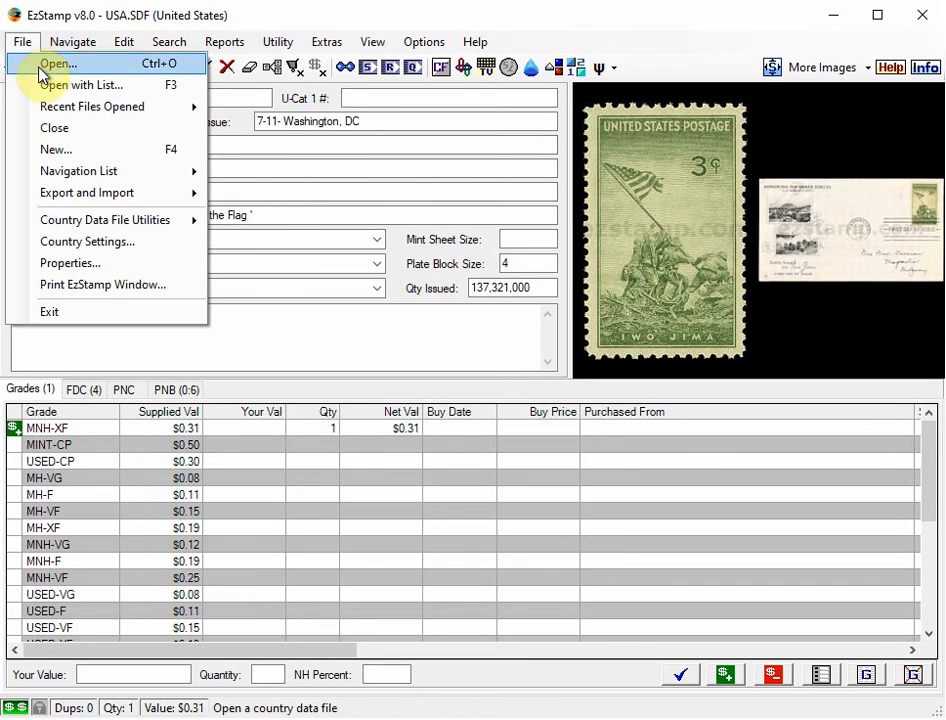
{"action": "mouse_move", "coordinate": [38, 106]}
{"action": "left_click", "coordinate": [290, 151]}
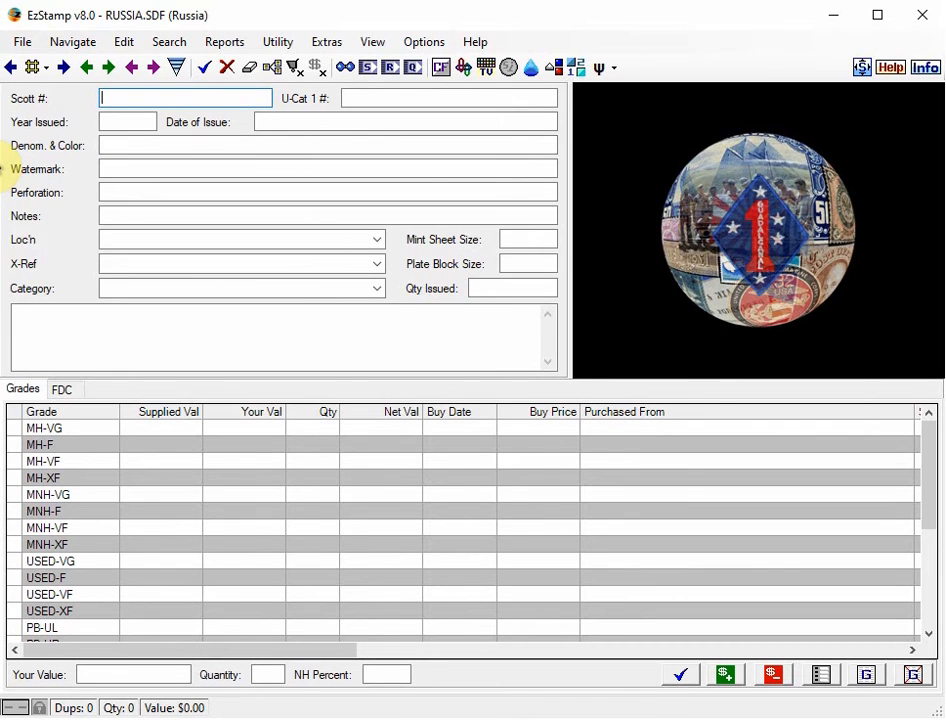
- Filter the Russia stamps with the Record Drill Down Filter, using the keyword birds
{"action": "left_click", "coordinate": [176, 70]}
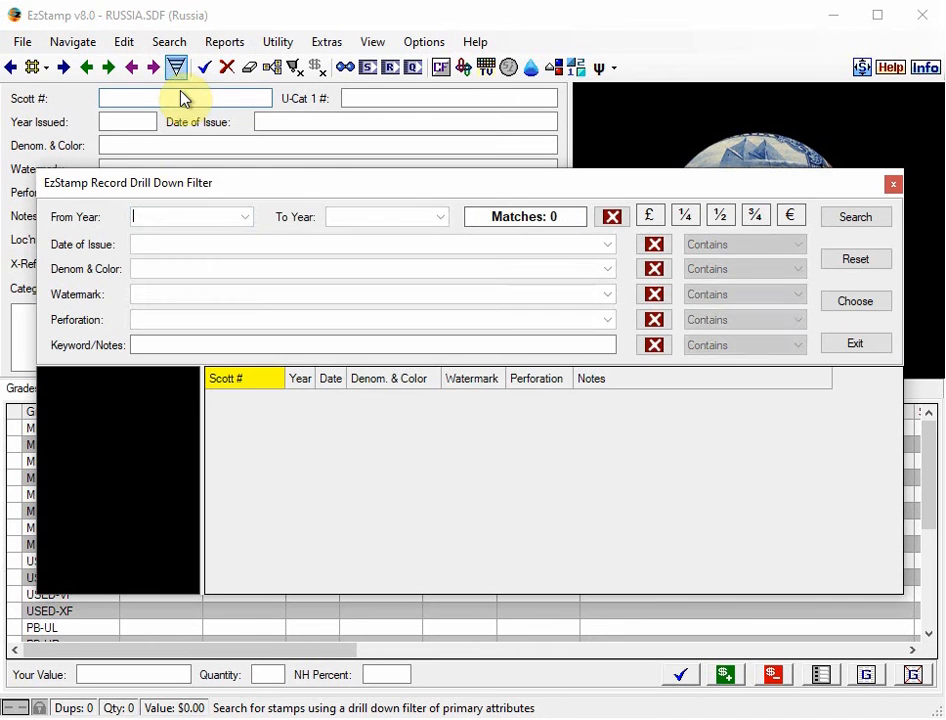
{"action": "left_click", "coordinate": [176, 342]}
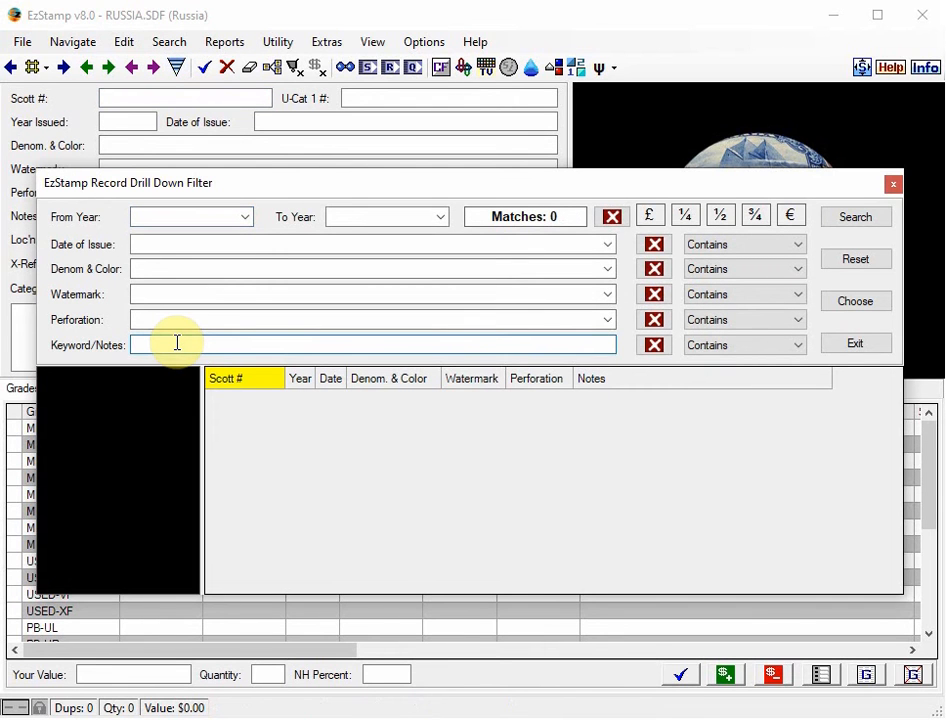
{"action": "type", "text": "birds"}
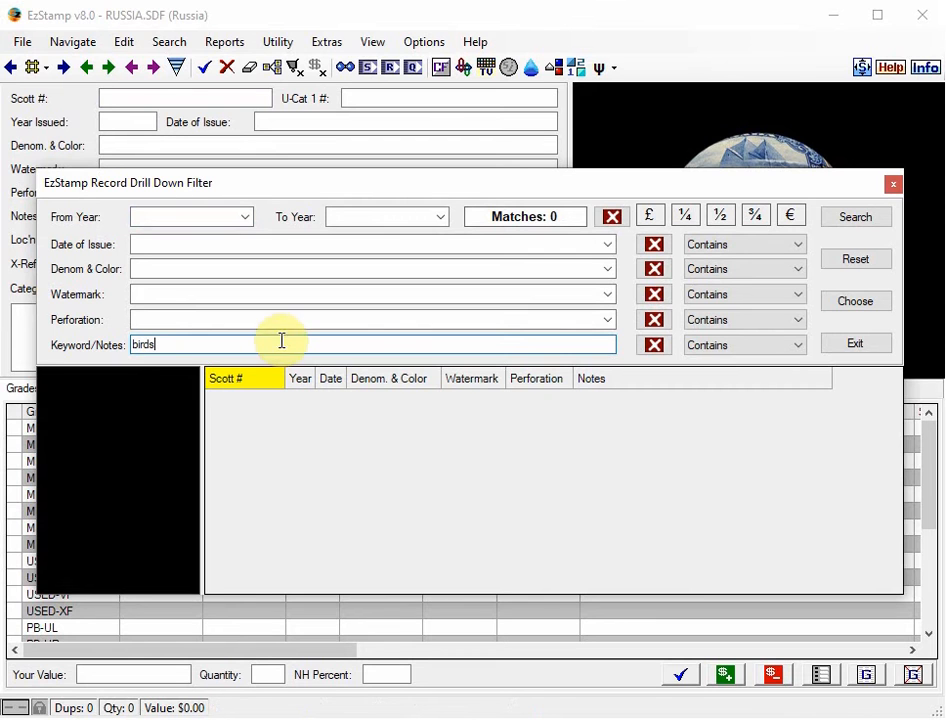
{"action": "left_click", "coordinate": [852, 220]}
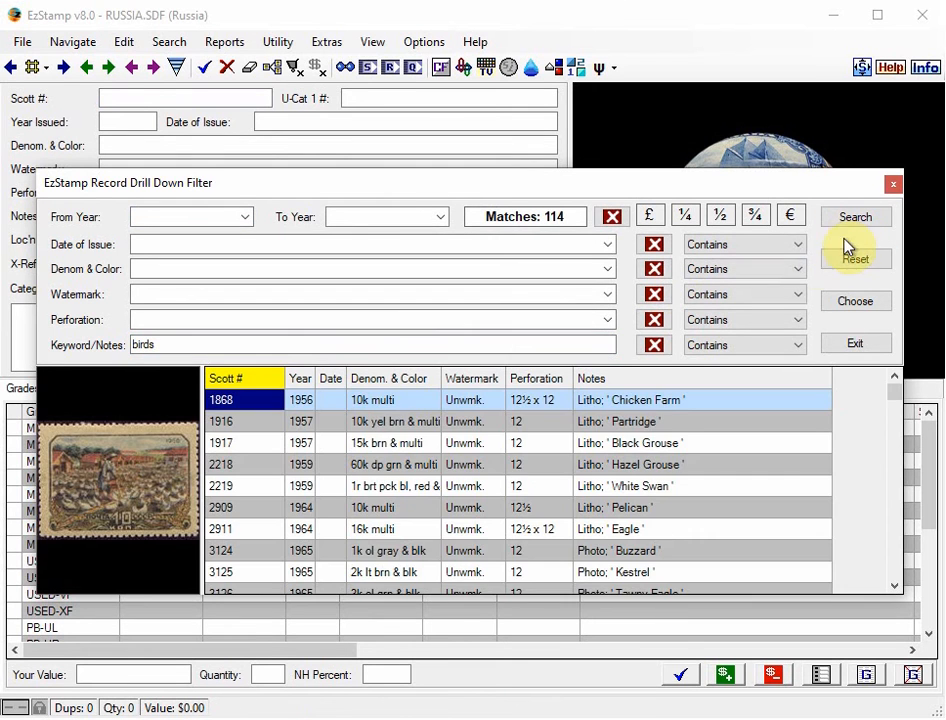
- Browse the bird stamps in the filter results and preview the images of several, including Oriole stamp 4776
{"action": "scroll", "coordinate": [391, 511], "scroll_direction": "down", "scroll_amount": 3}
{"action": "left_click", "coordinate": [391, 511]}
{"action": "scroll", "coordinate": [391, 511], "scroll_direction": "down", "scroll_amount": 5}
{"action": "left_click", "coordinate": [391, 511]}
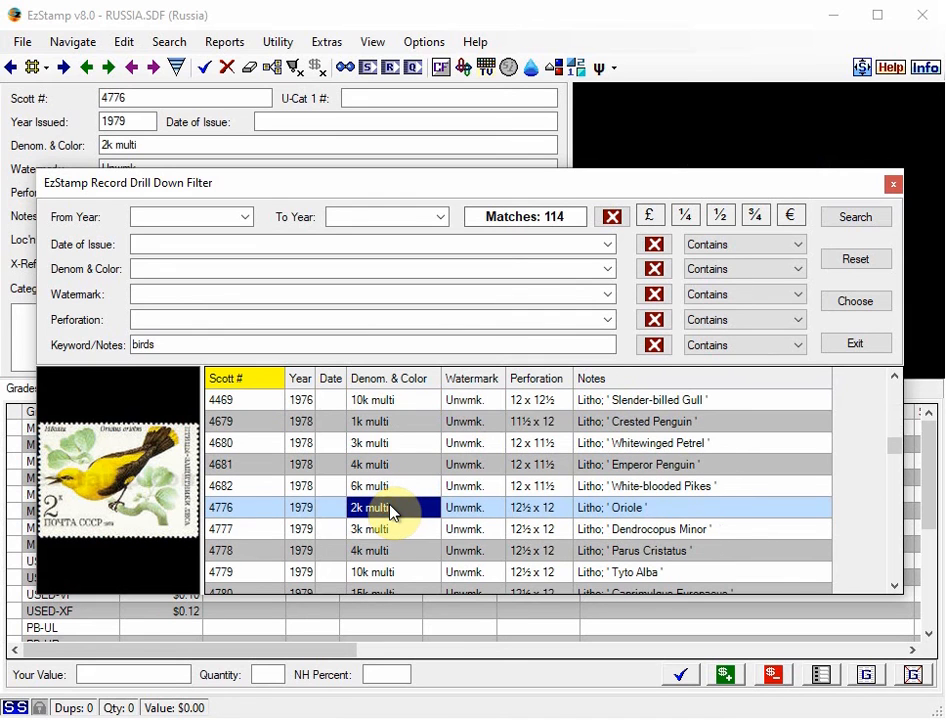
- Narrow the birds search to stamps from year 2022 and load the Songbirds block of 4, Scott 8336
{"action": "left_click", "coordinate": [175, 217]}
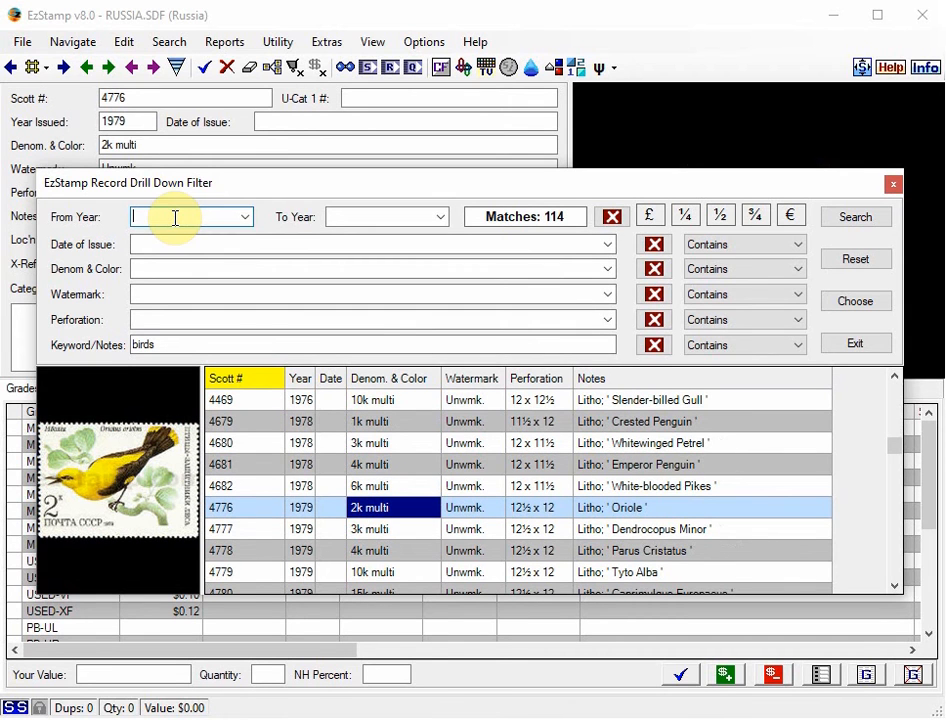
{"action": "type", "text": "2022"}
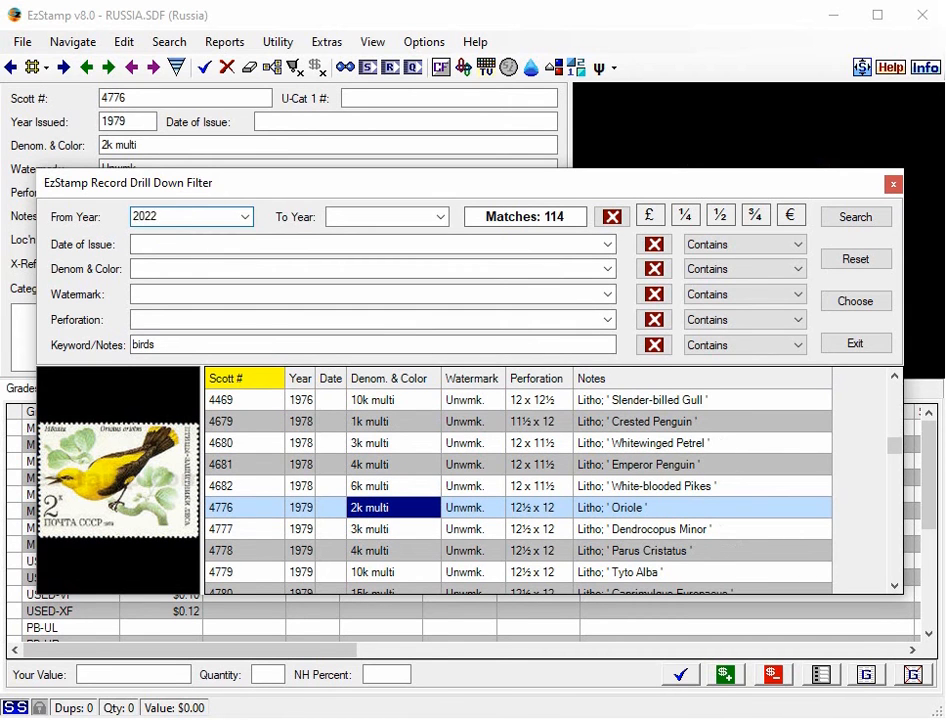
{"action": "left_click", "coordinate": [856, 220]}
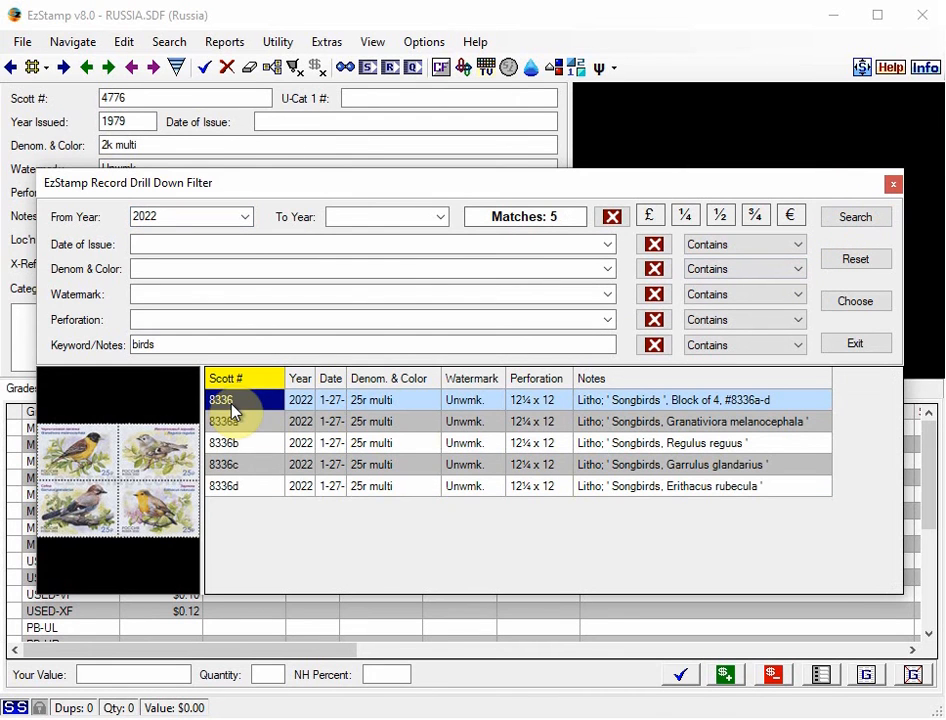
{"action": "double_click", "coordinate": [230, 408]}
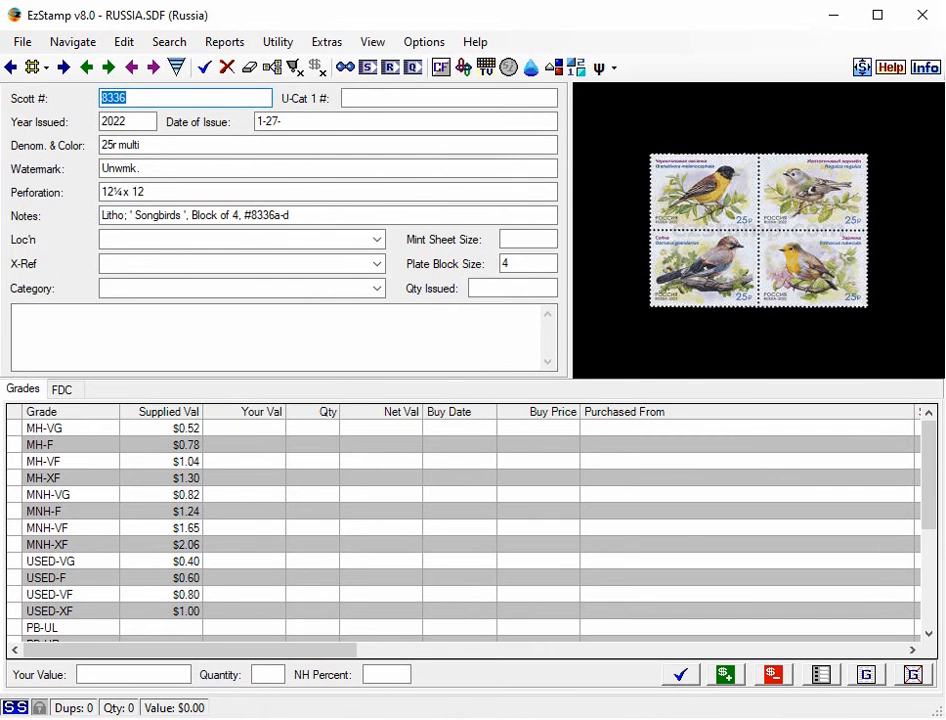
- Export stamp 8336 to AlbumGen and place it on the russia 2022 page below the existing stamp
{"action": "key", "text": "alt+Tab"}
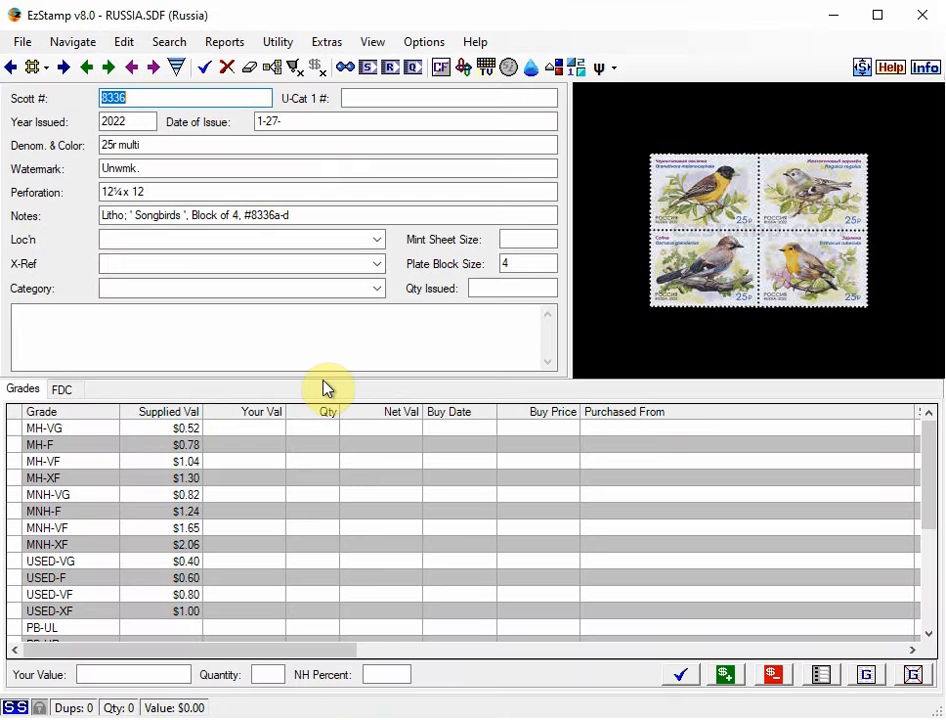
{"action": "left_click", "coordinate": [131, 97]}
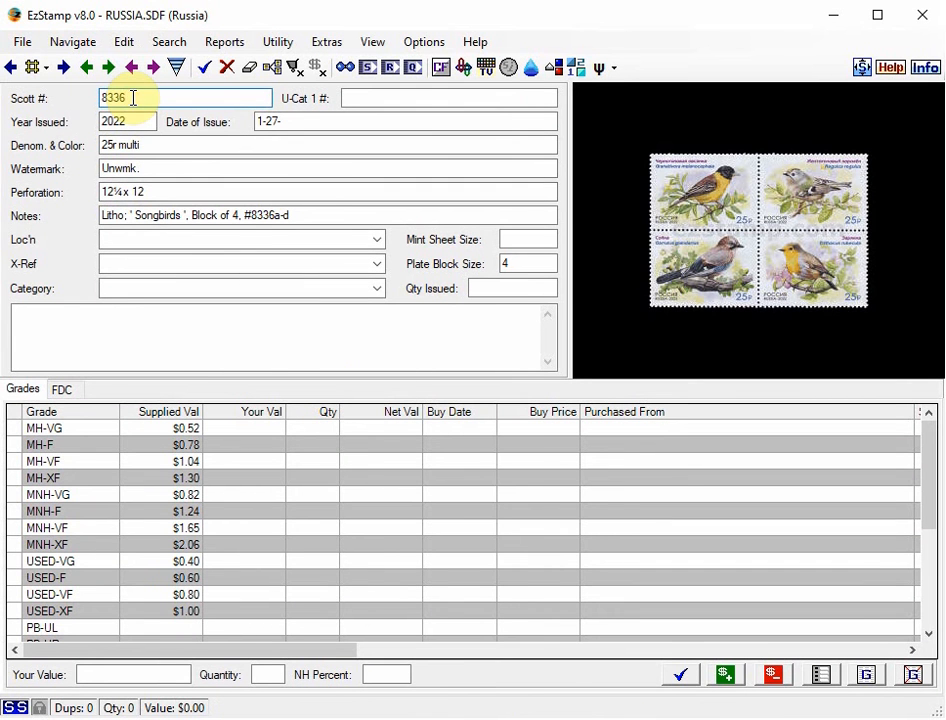
{"action": "left_click", "coordinate": [557, 75]}
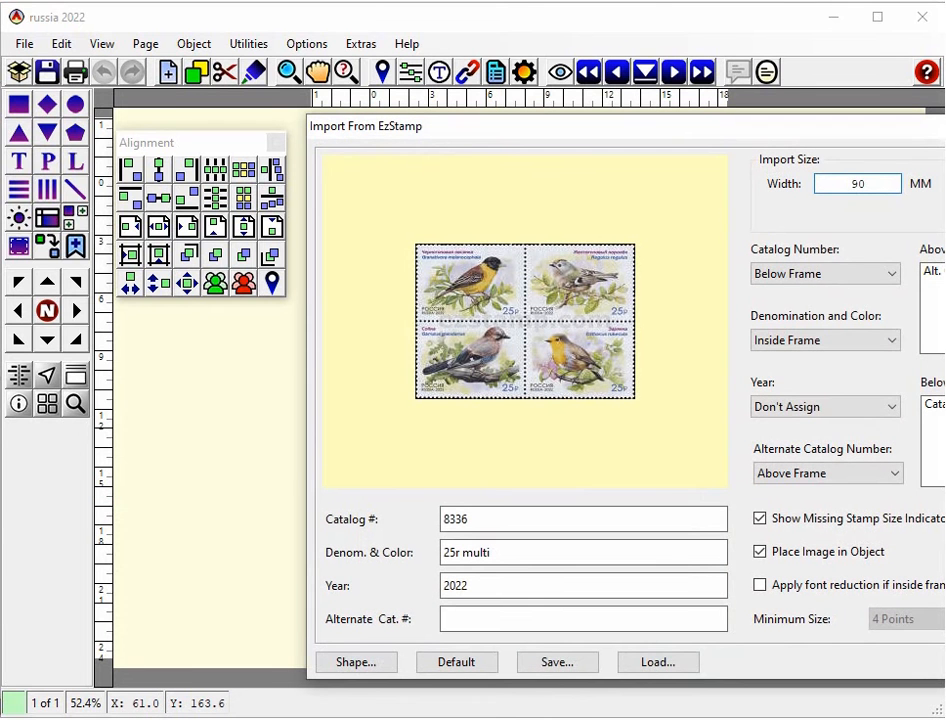
{"action": "left_click_drag", "start_coordinate": [754, 131], "coordinate": [505, 82]}
{"action": "left_click", "coordinate": [758, 613]}
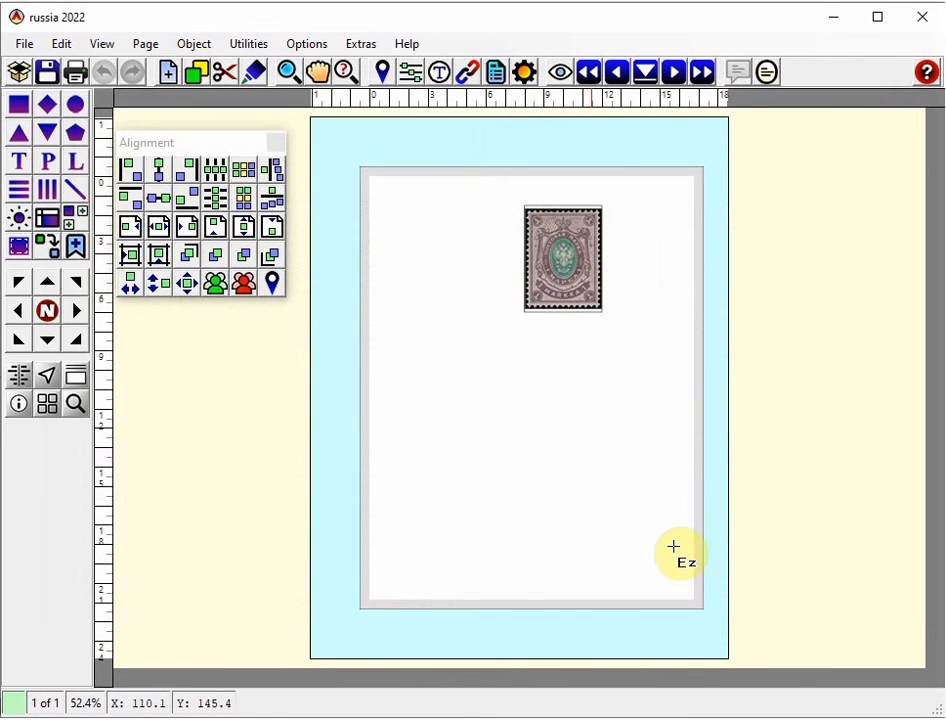
{"action": "left_click", "coordinate": [471, 353]}
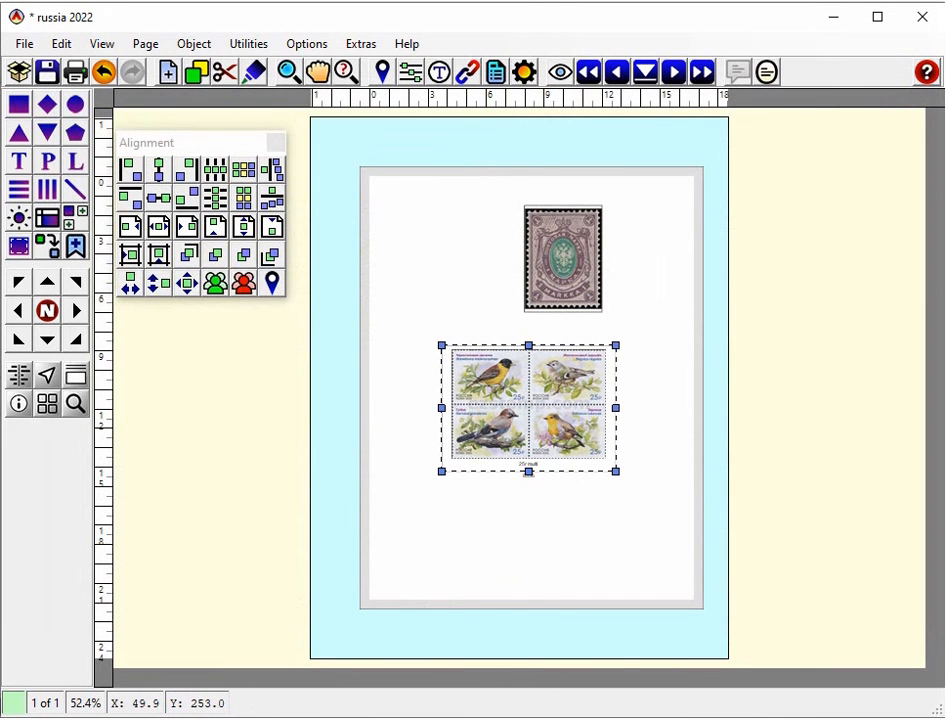
- Delete both the older stamp and the Songbirds block from the album page
{"action": "left_click", "coordinate": [537, 268]}
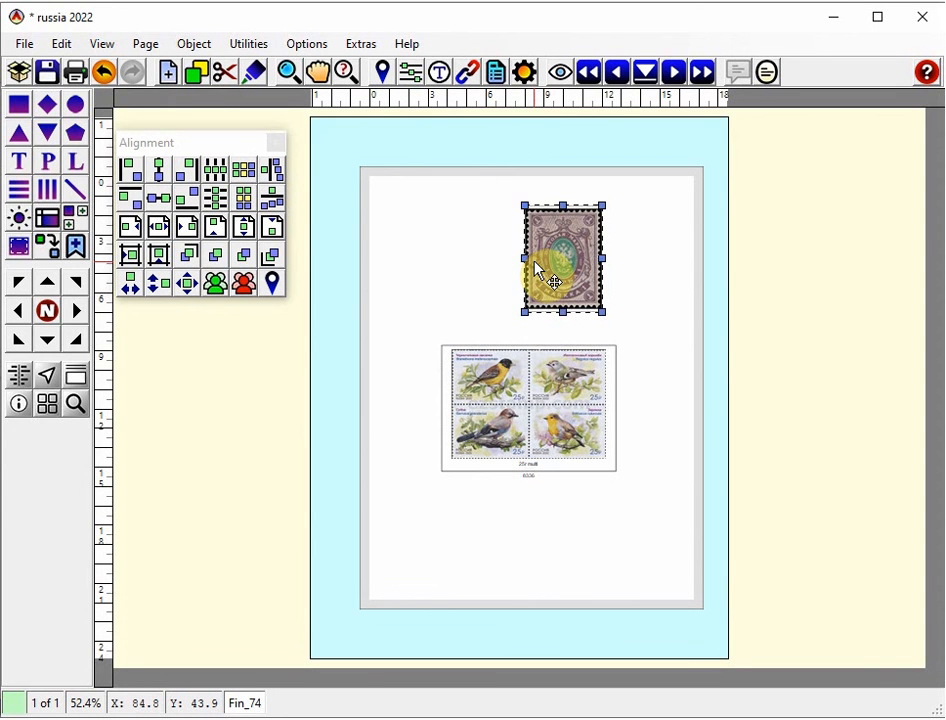
{"action": "key", "text": "Delete"}
{"action": "left_click", "coordinate": [534, 393]}
{"action": "key", "text": "Delete"}
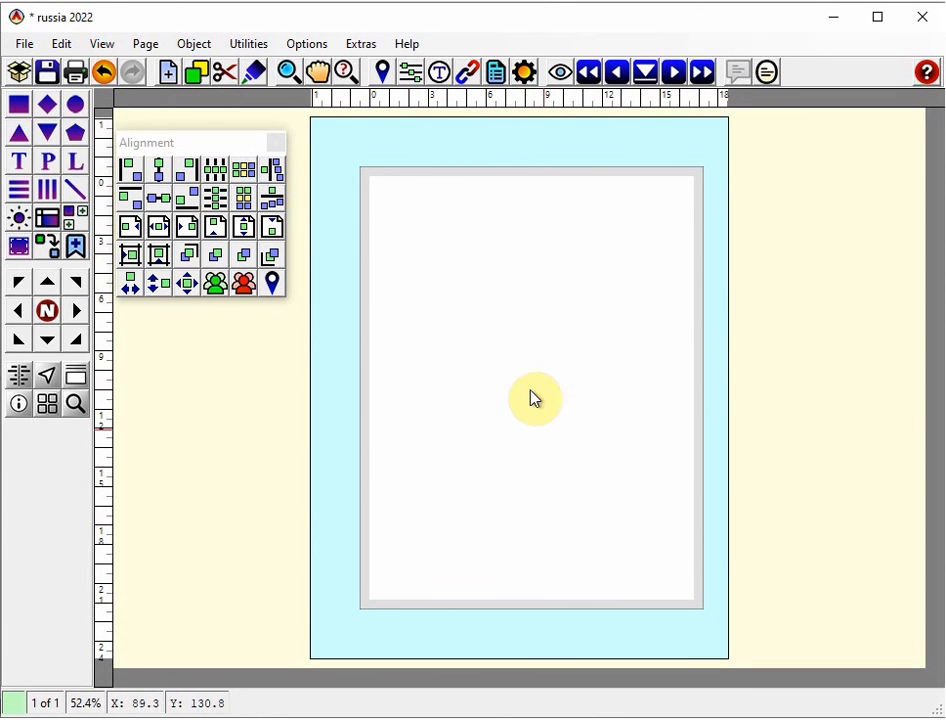
- Switch back to EzStamp and load the Russian stamp with Scott number 8380
{"action": "key", "text": "alt+Tab"}
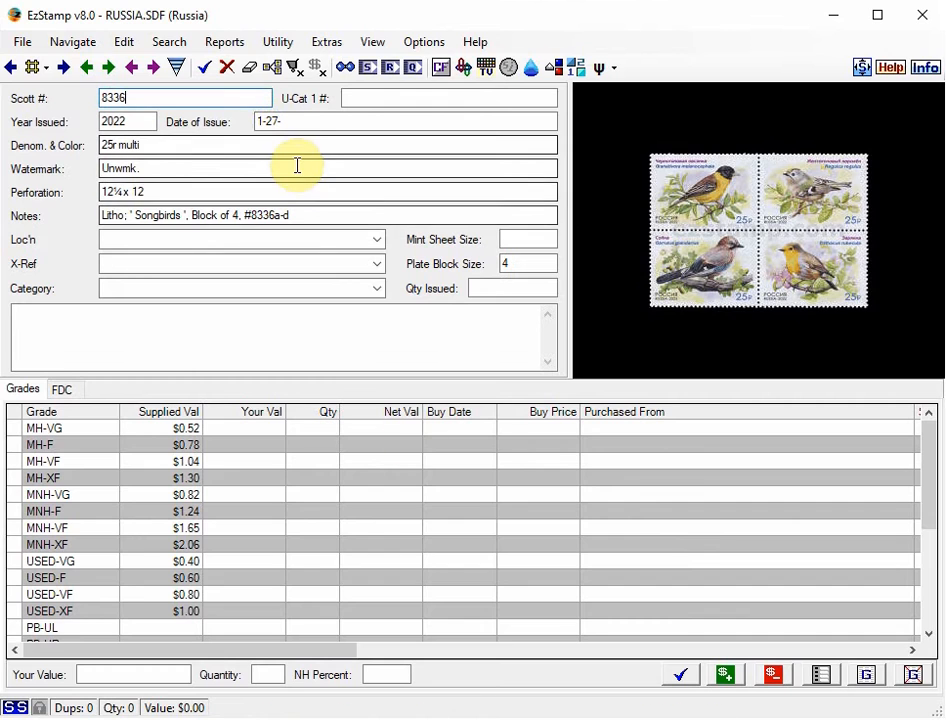
{"action": "left_click_drag", "start_coordinate": [173, 94], "coordinate": [99, 94]}
{"action": "type", "text": "8380"}
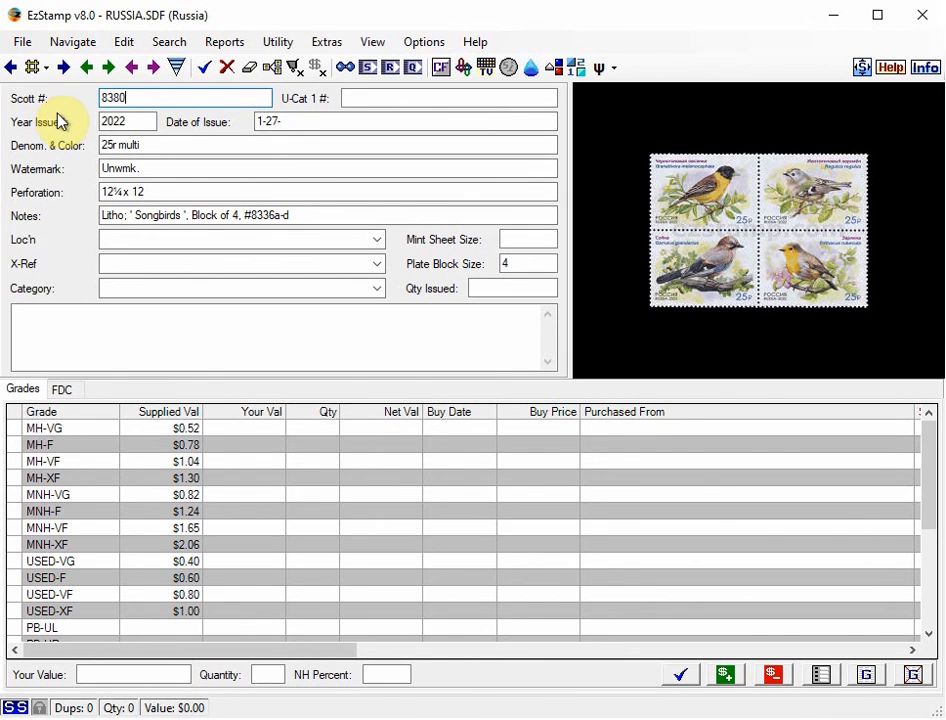
{"action": "key", "text": "Tab"}
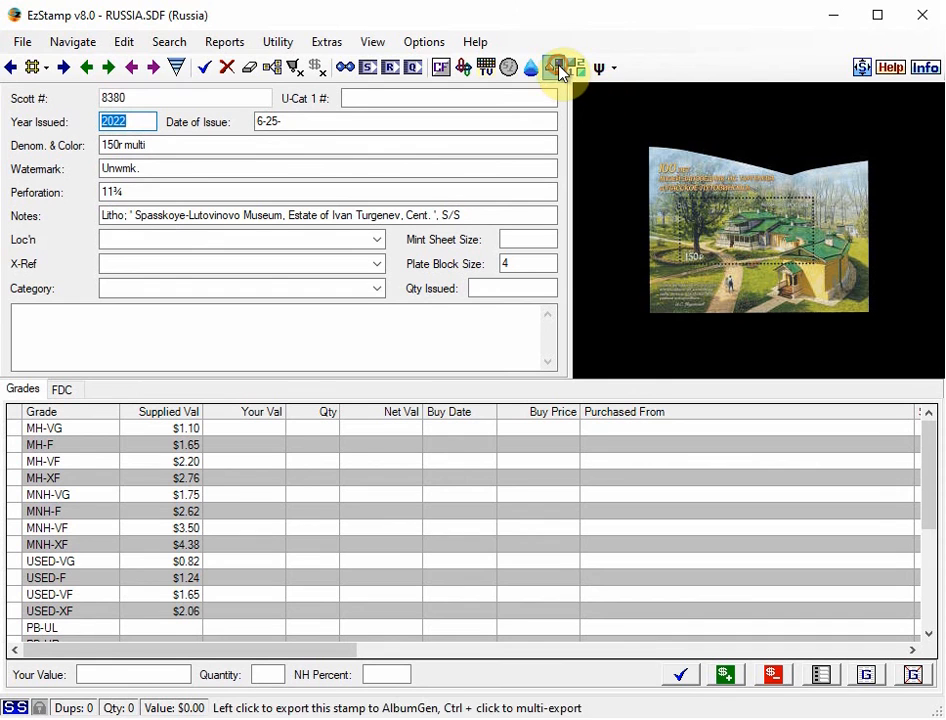
- Import stamp 8380 into the AlbumGen page as a shape containing its image, and position it within the page borders
{"action": "key", "text": "alt+Tab"}
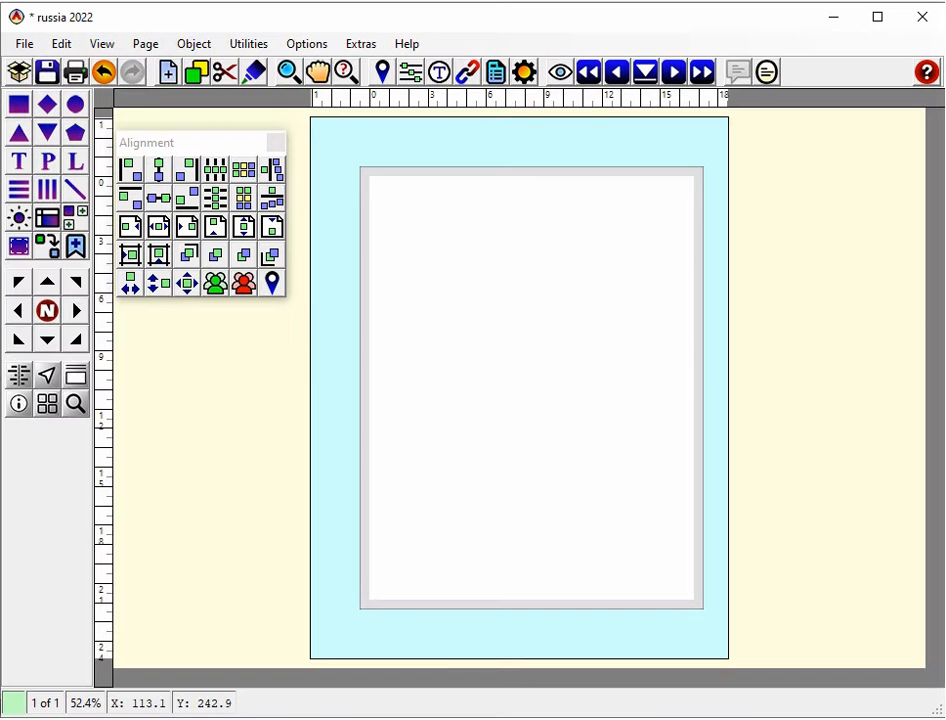
{"action": "double_click", "coordinate": [378, 403]}
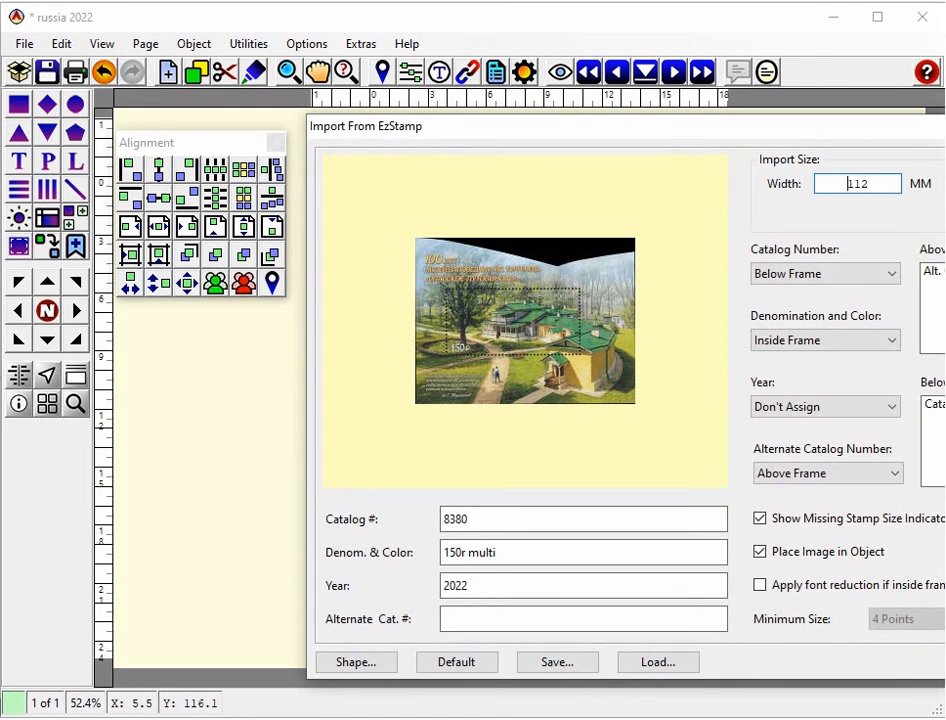
{"action": "left_click_drag", "start_coordinate": [840, 127], "coordinate": [650, 108]}
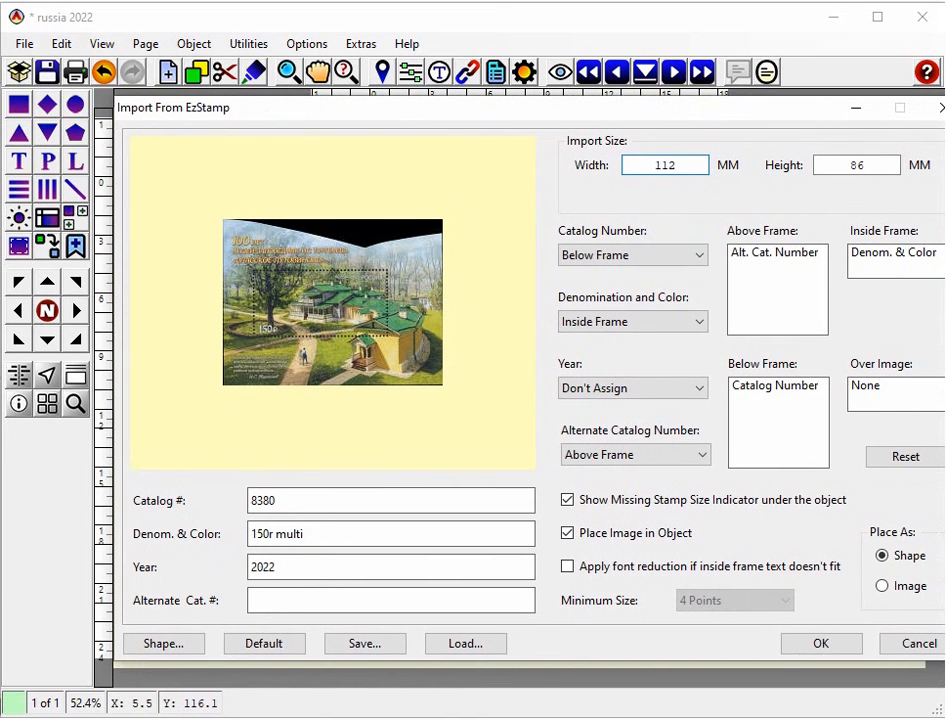
{"action": "left_click", "coordinate": [815, 644]}
{"action": "left_click", "coordinate": [541, 317]}
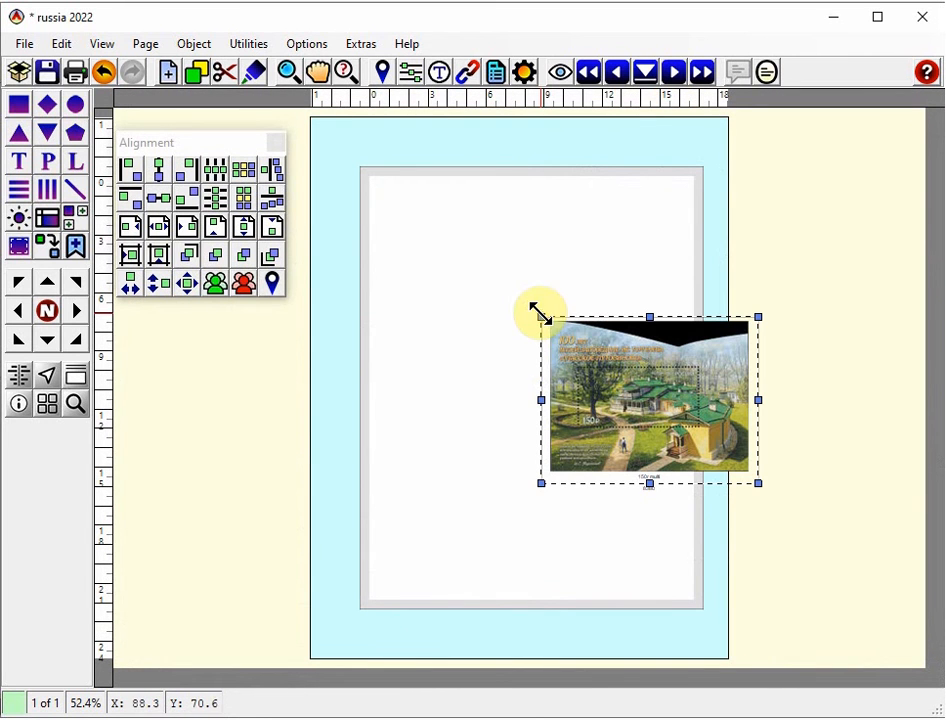
{"action": "left_click_drag", "start_coordinate": [680, 376], "coordinate": [536, 300]}
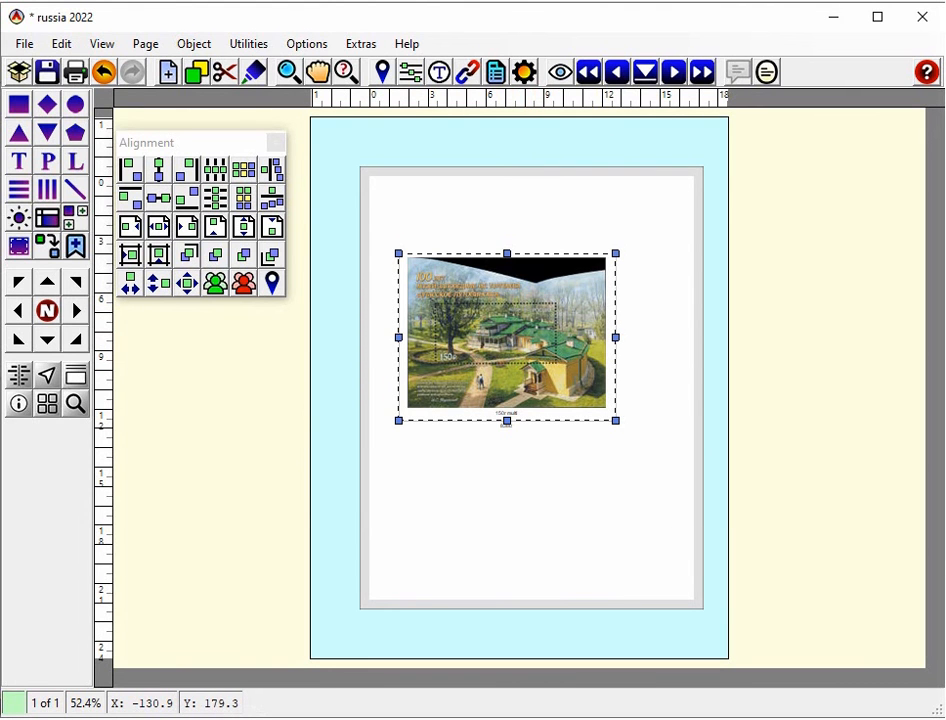
- Switch to EzStamp, open the recently used USA.SDF file and look up Scott number 1231
{"action": "key", "text": "alt+Tab"}
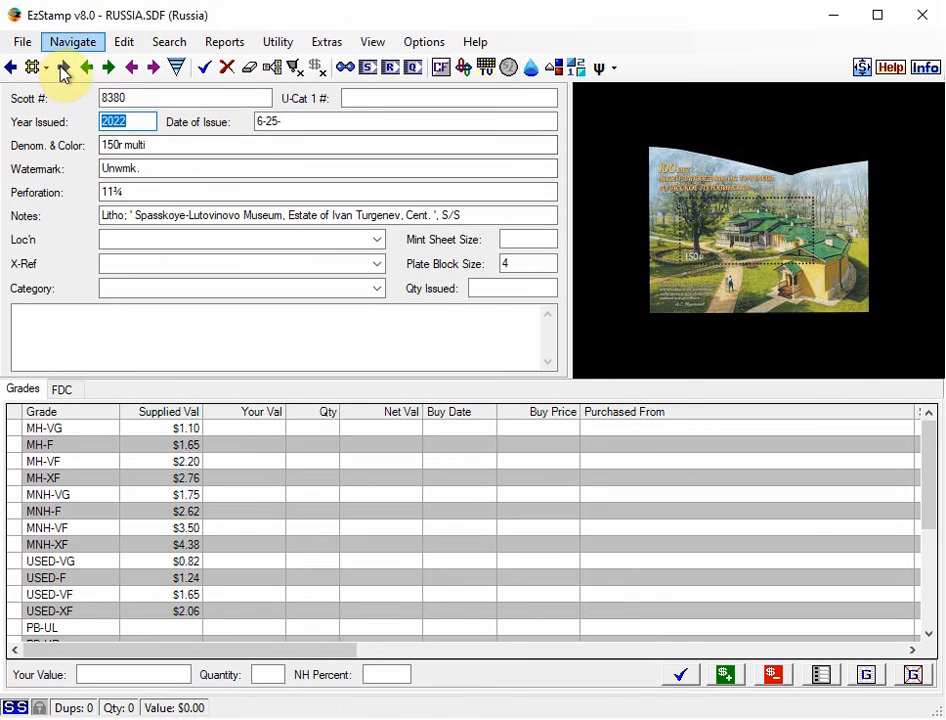
{"action": "left_click", "coordinate": [22, 42]}
{"action": "mouse_move", "coordinate": [89, 108]}
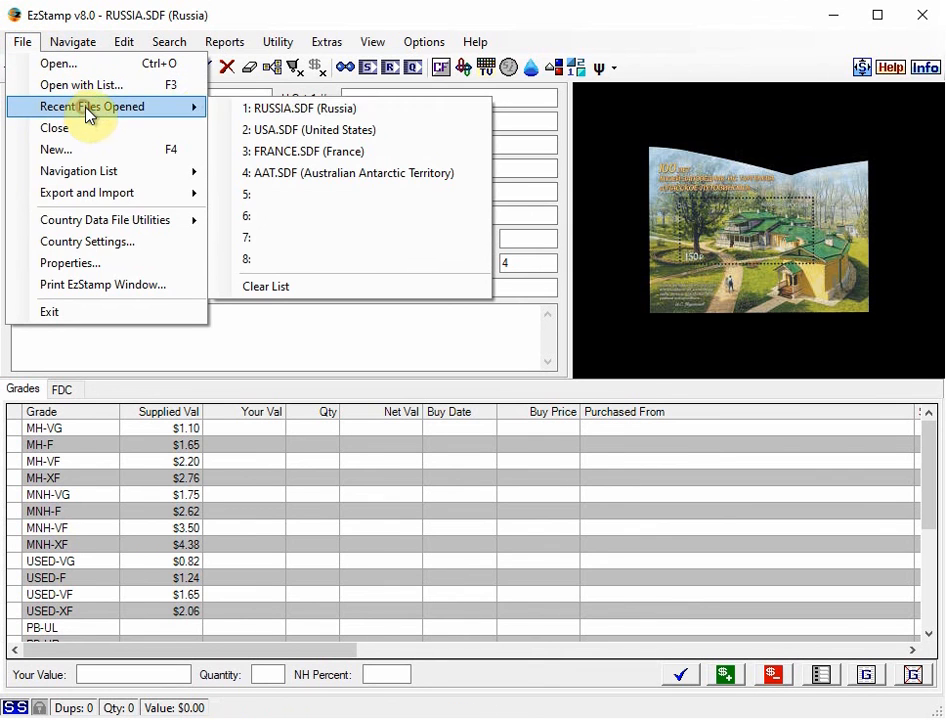
{"action": "left_click", "coordinate": [289, 130]}
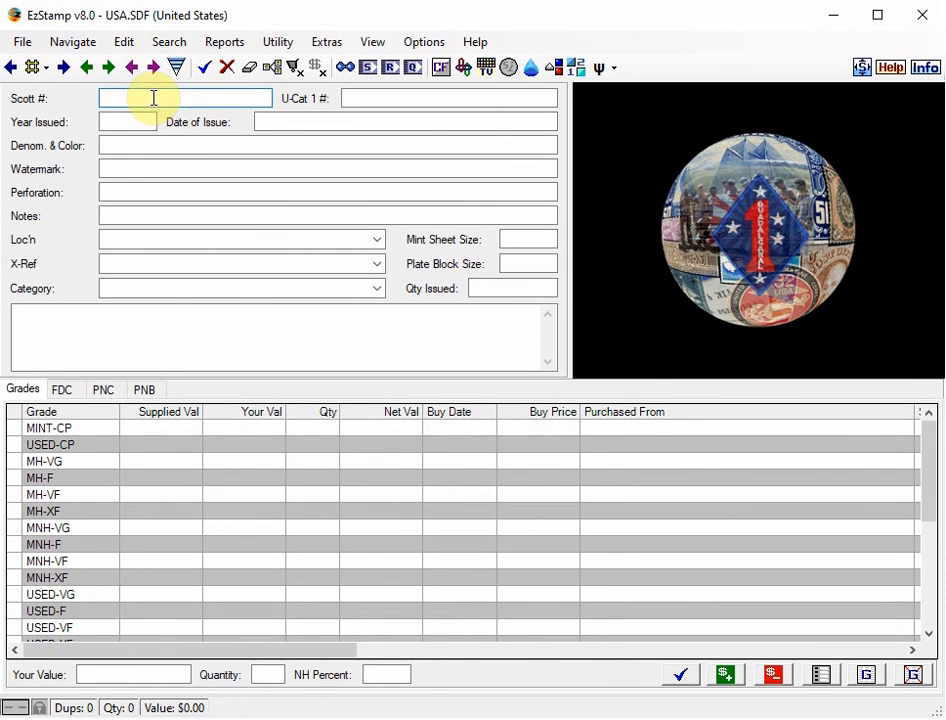
{"action": "type", "text": "1231"}
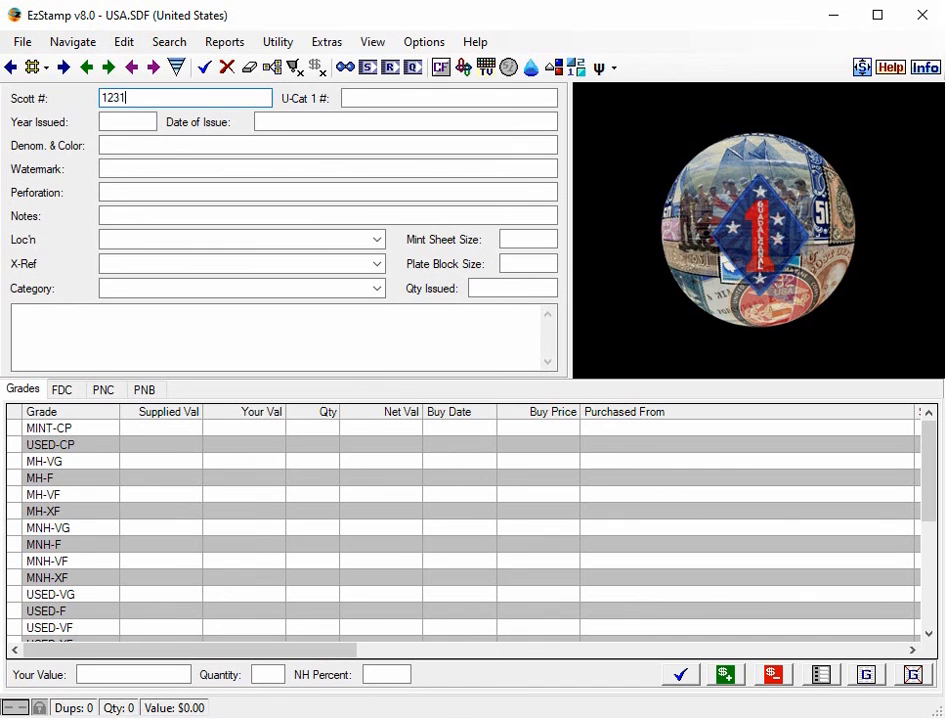
{"action": "key", "text": "Tab"}
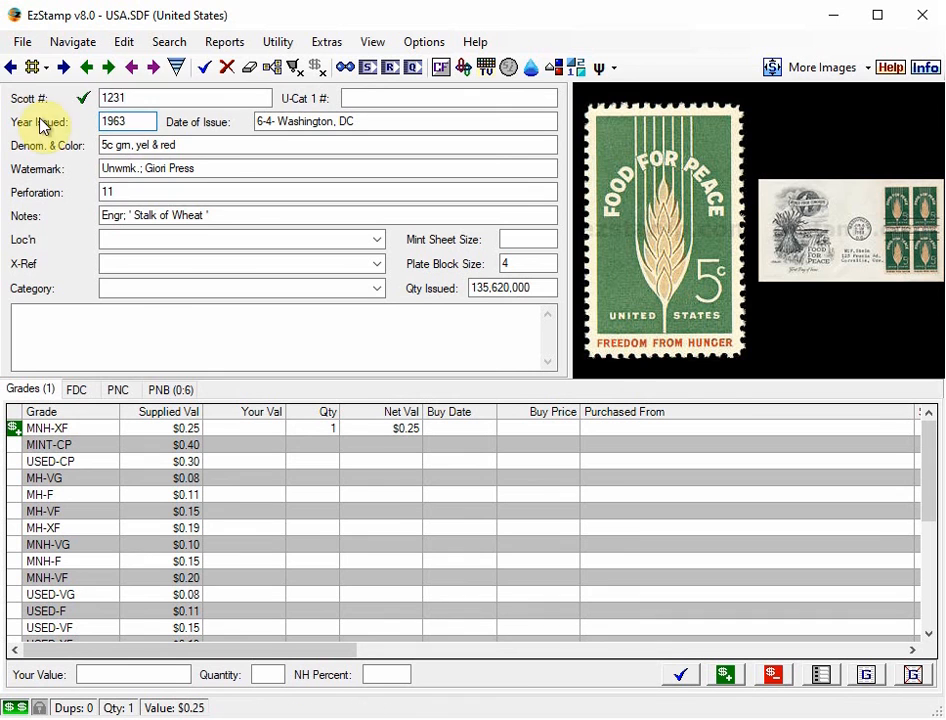
- Open the recently used France country data file, FRANCE.SDF
{"action": "left_click", "coordinate": [36, 46]}
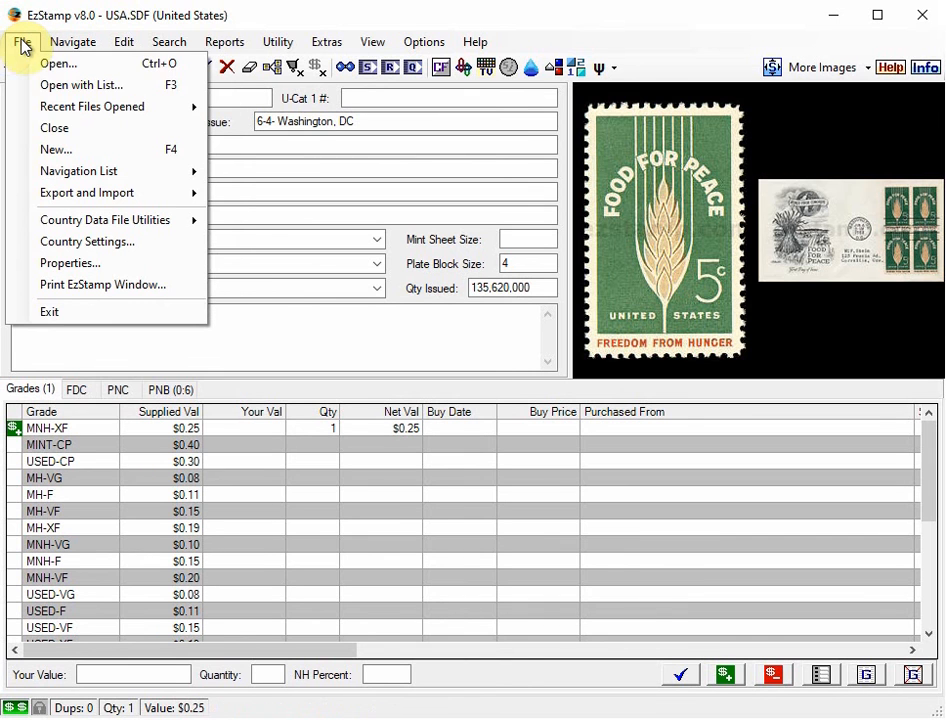
{"action": "left_click", "coordinate": [65, 107]}
{"action": "left_click", "coordinate": [249, 152]}
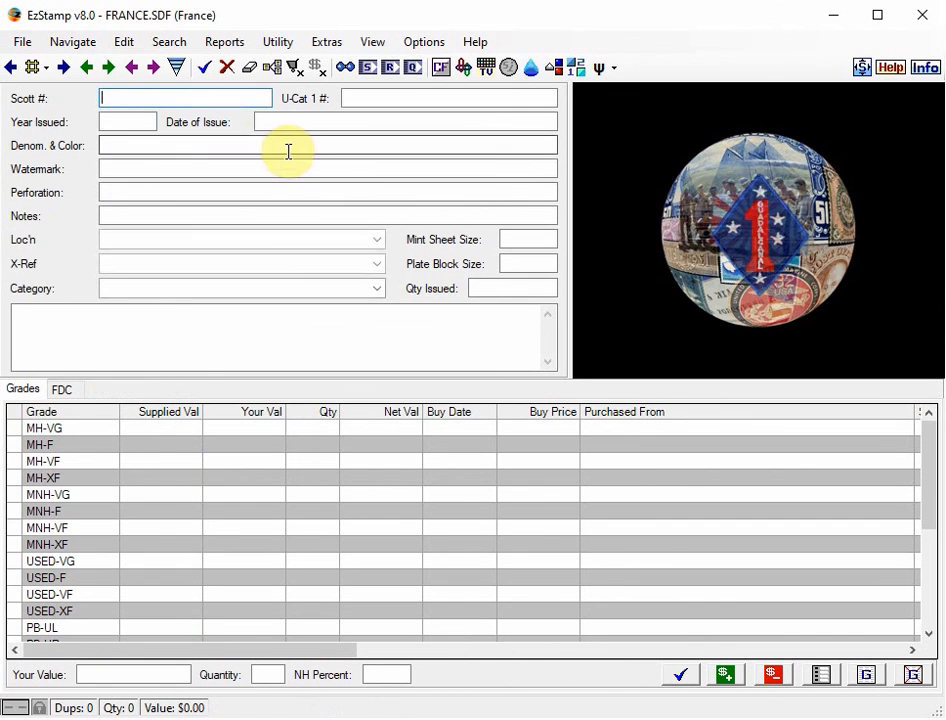
- Look up Scott number 104, read its special information on the stamp types and close the information window
{"action": "type", "text": "104"}
{"action": "key", "text": "Tab"}
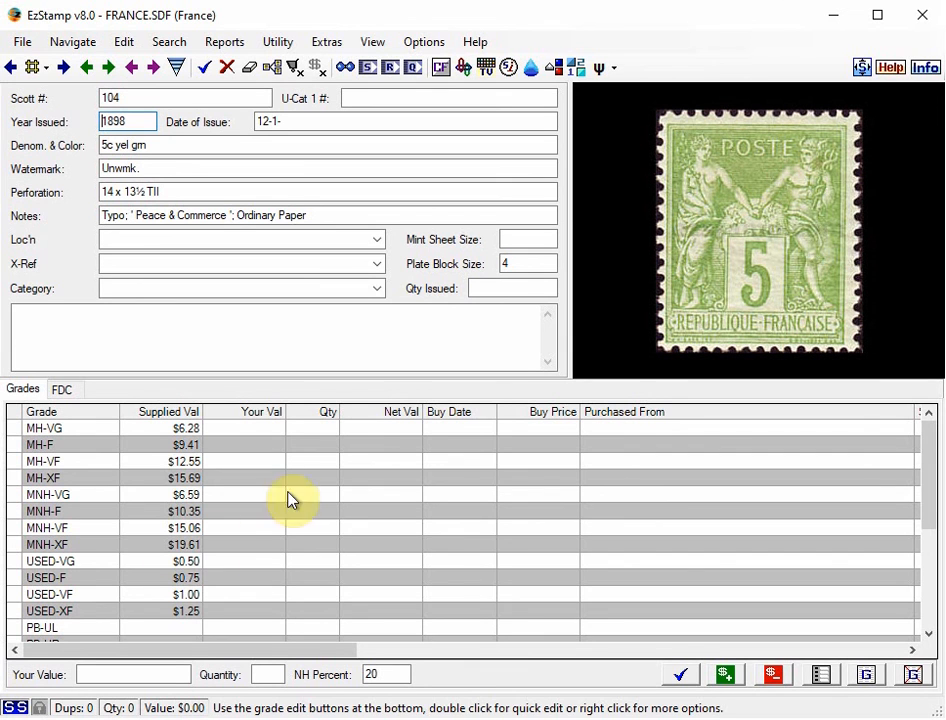
{"action": "left_click", "coordinate": [509, 70]}
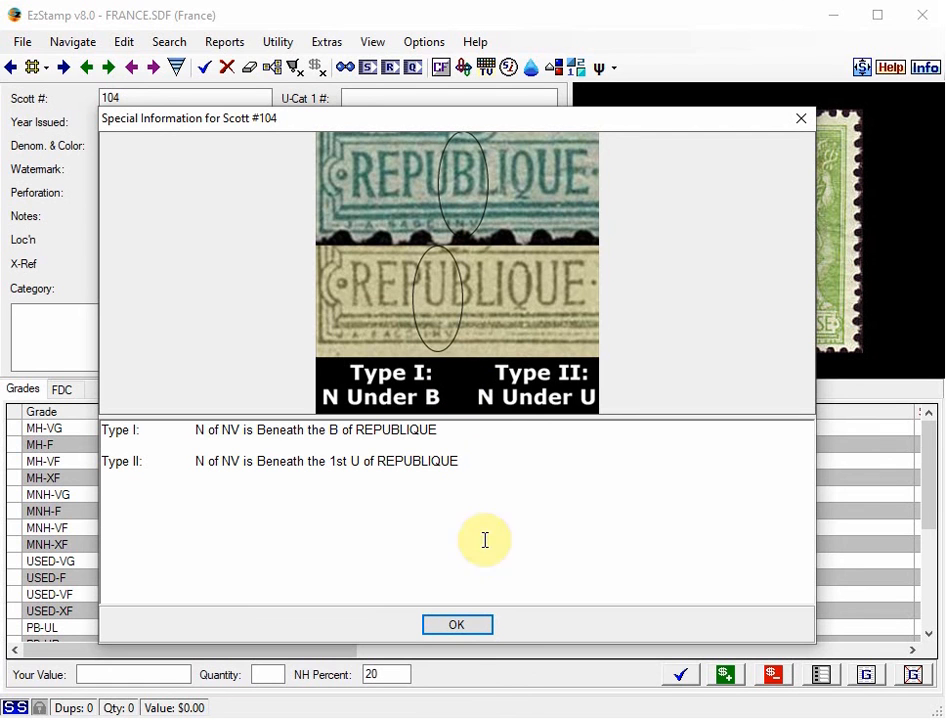
{"action": "left_click", "coordinate": [474, 628]}
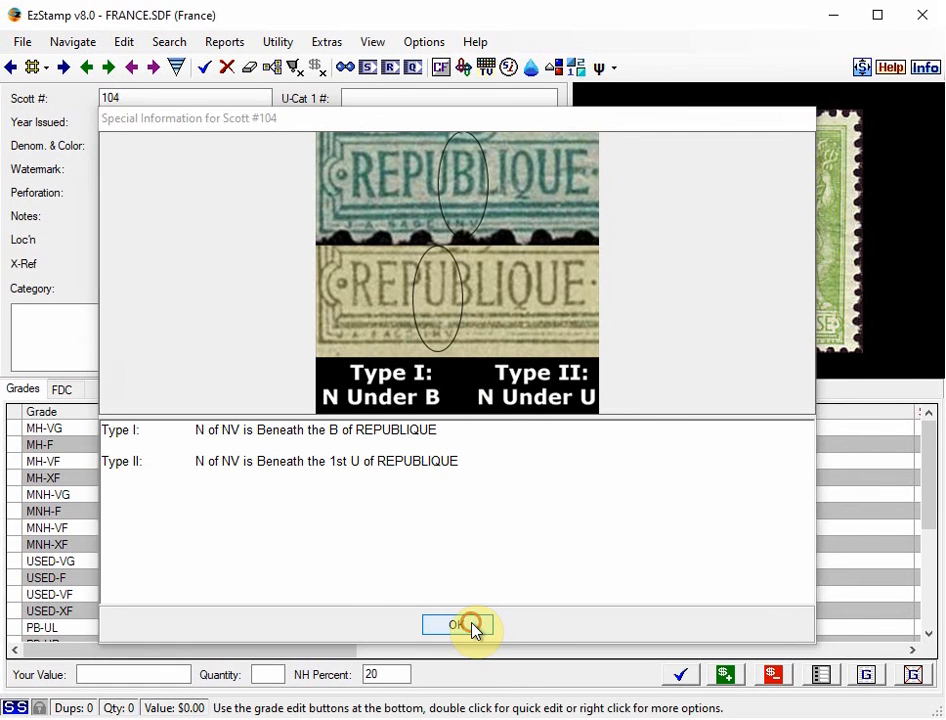